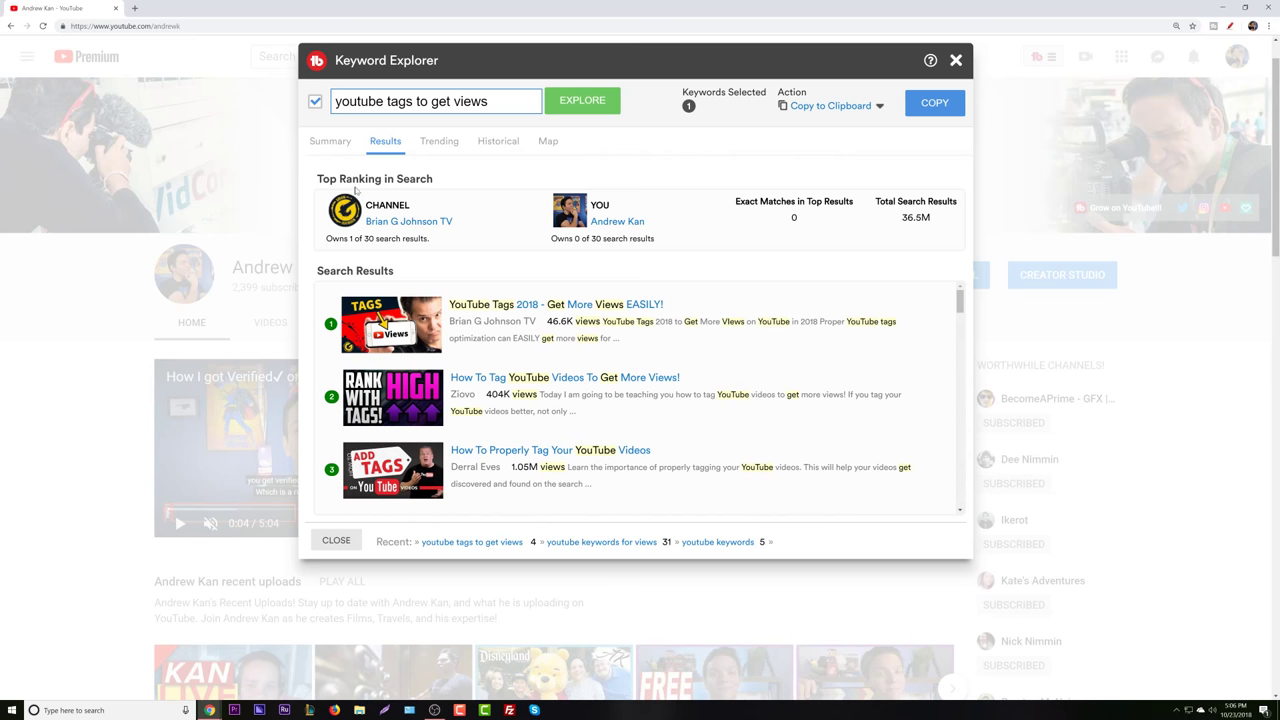
- Review the score summary for the keyword "youtube tags to get views"
left_click(334, 147)
left_click(452, 141)
left_click(334, 145)
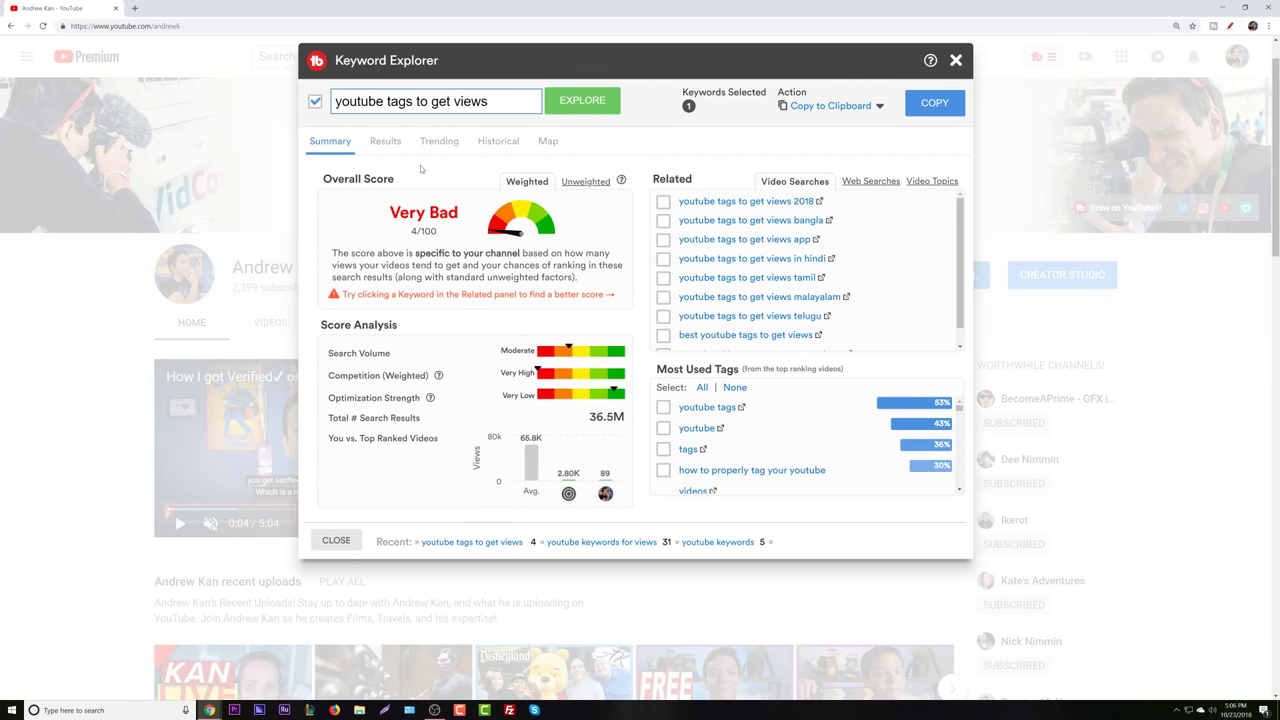
- Explore the keyword "youtube milestones" and display its top-ranking search results
key("ctrl+a")
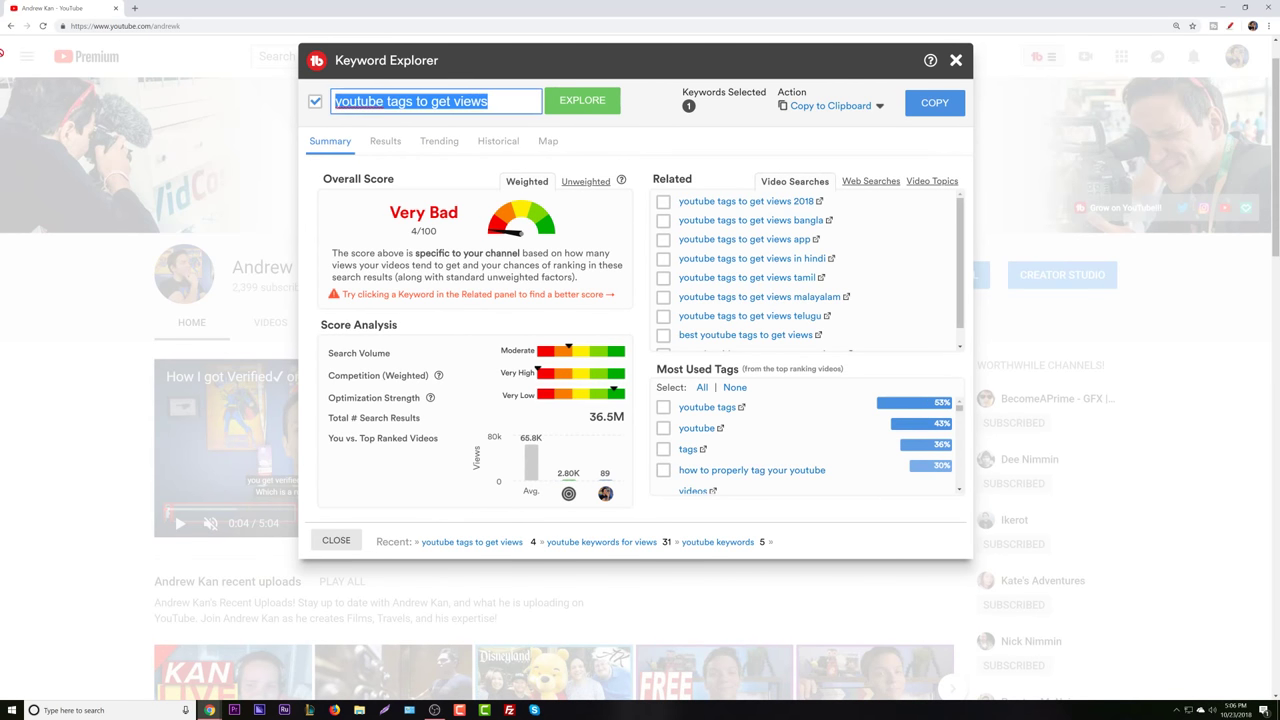
key("BackSpace")
type("y")
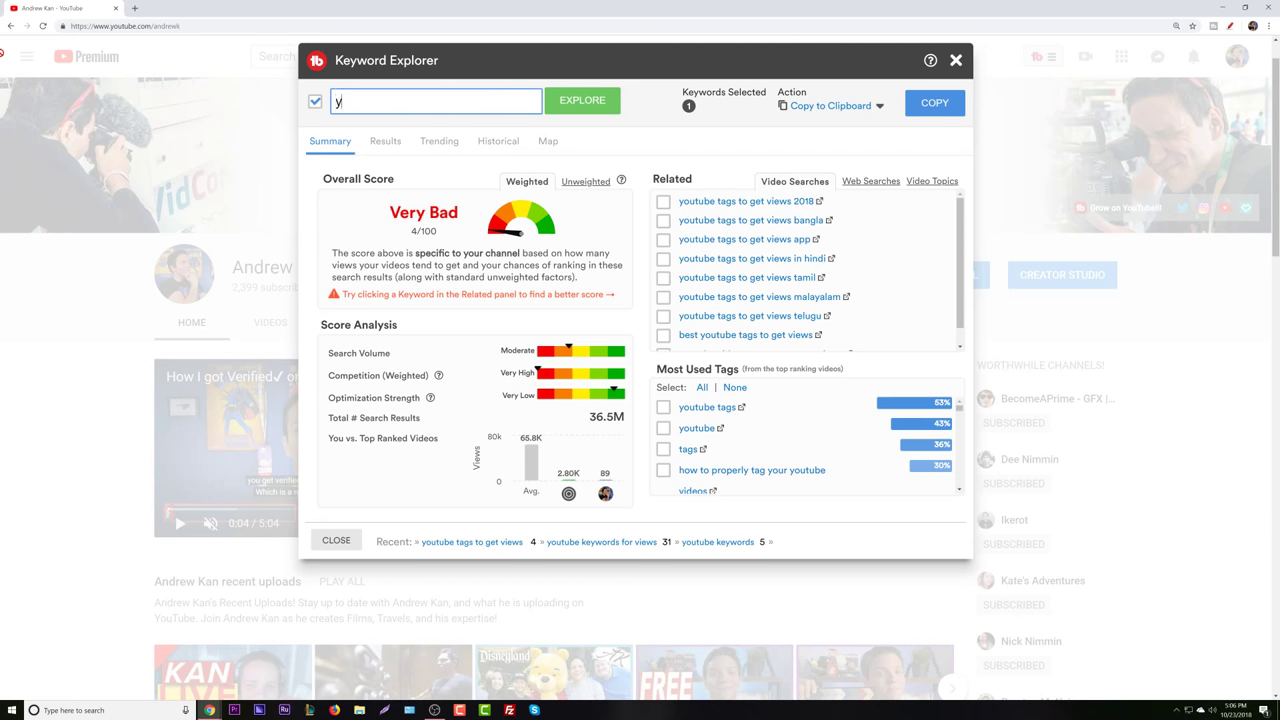
type("outube milestones")
key("Return")
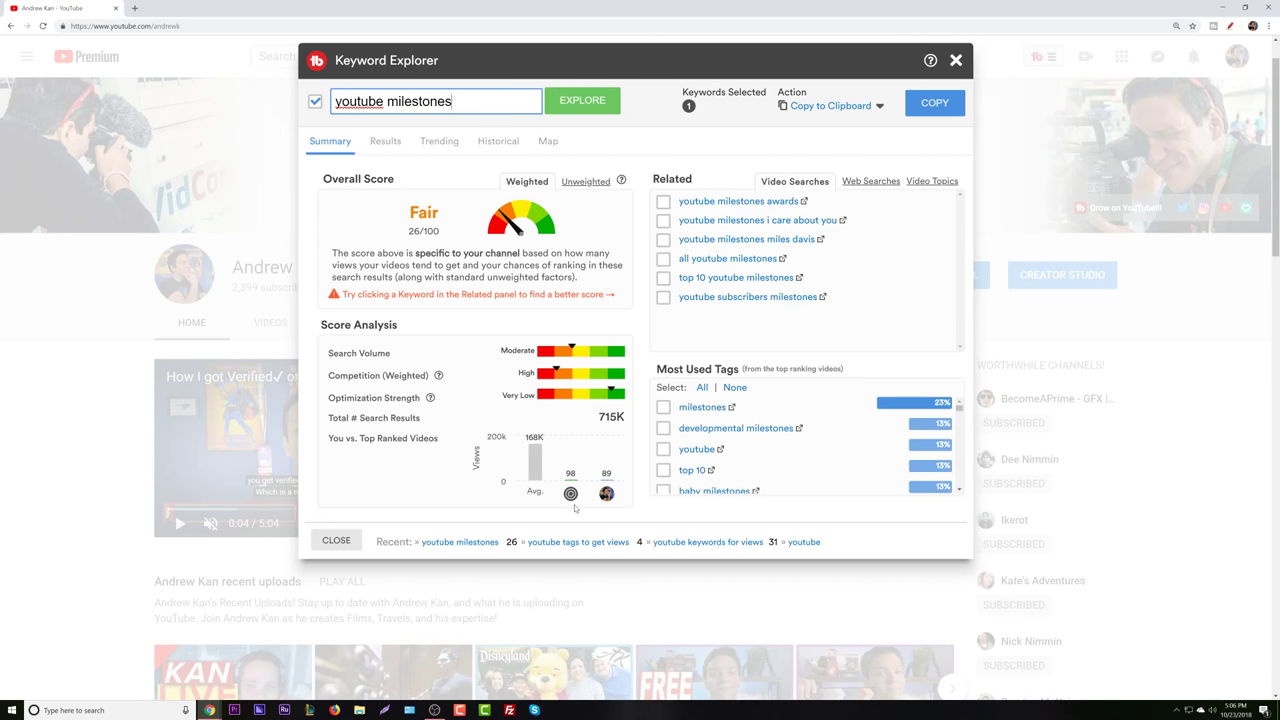
mouse_move(572, 496)
left_click(386, 146)
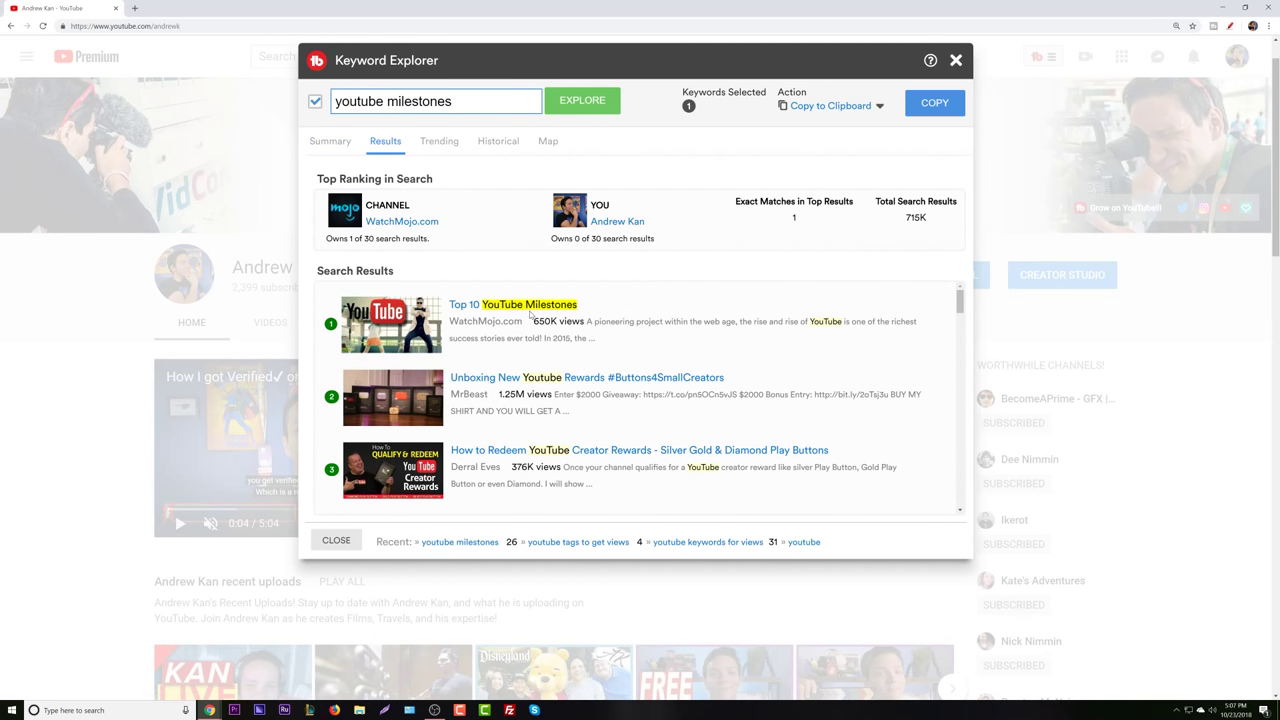
- Mark the keyword matches and descriptions of the first three search results with red pen strokes, and clear the annotations
left_click(1229, 26)
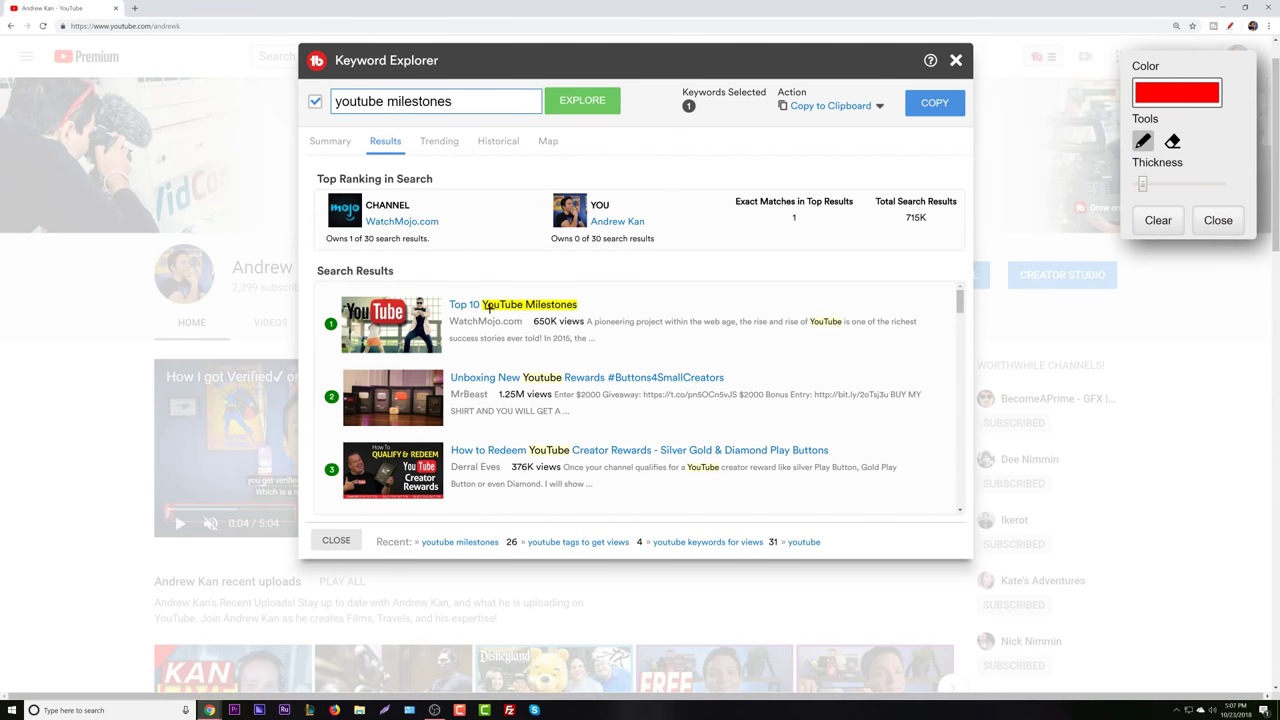
mouse_move(488, 311)
left_mouse_down()
mouse_move(582, 316)
mouse_move(425, 122)
left_mouse_up()
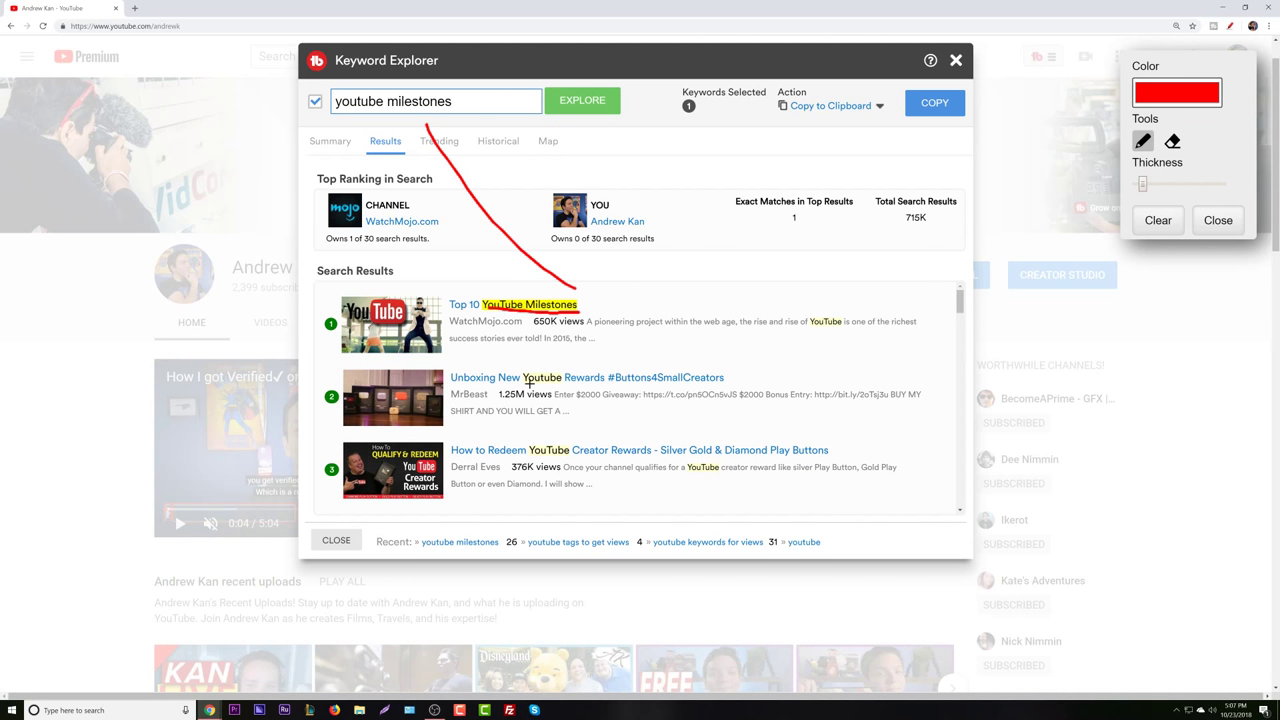
mouse_move(528, 383)
left_mouse_down()
mouse_move(566, 382)
mouse_move(531, 383)
left_mouse_up()
left_click_drag(802, 330, 893, 322)
left_click_drag(584, 334, 712, 336)
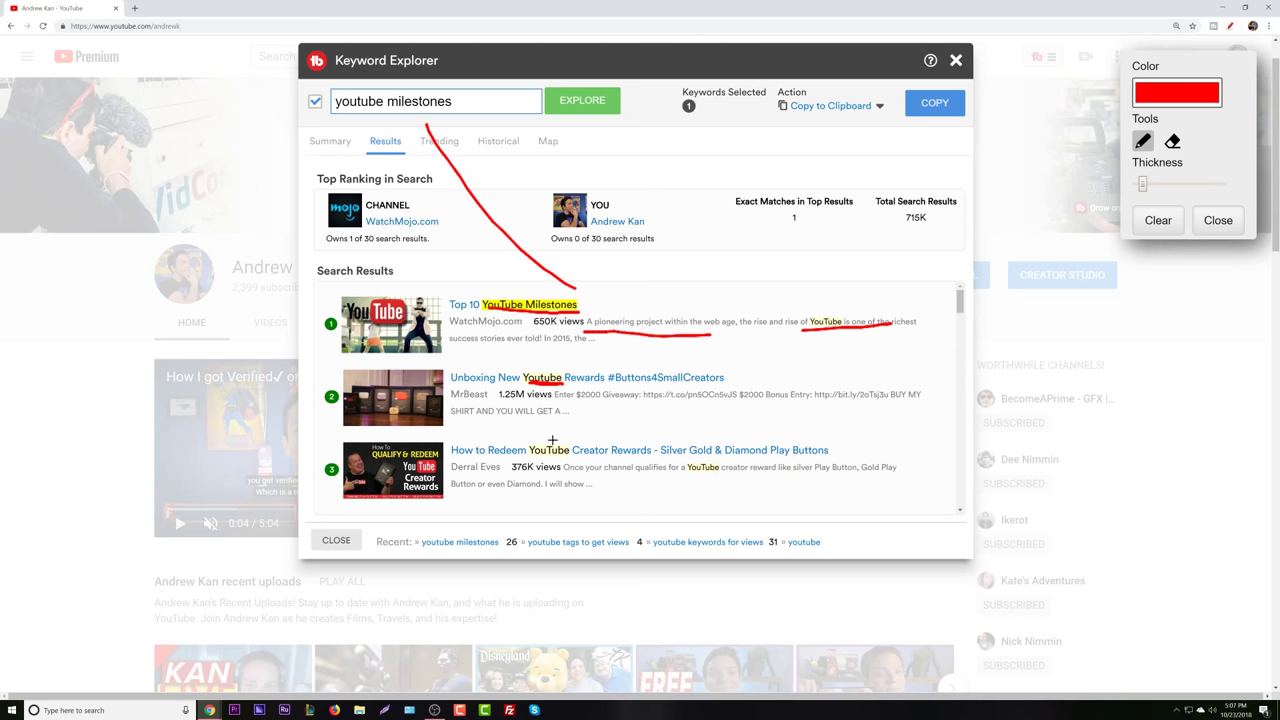
left_click_drag(566, 402, 905, 395)
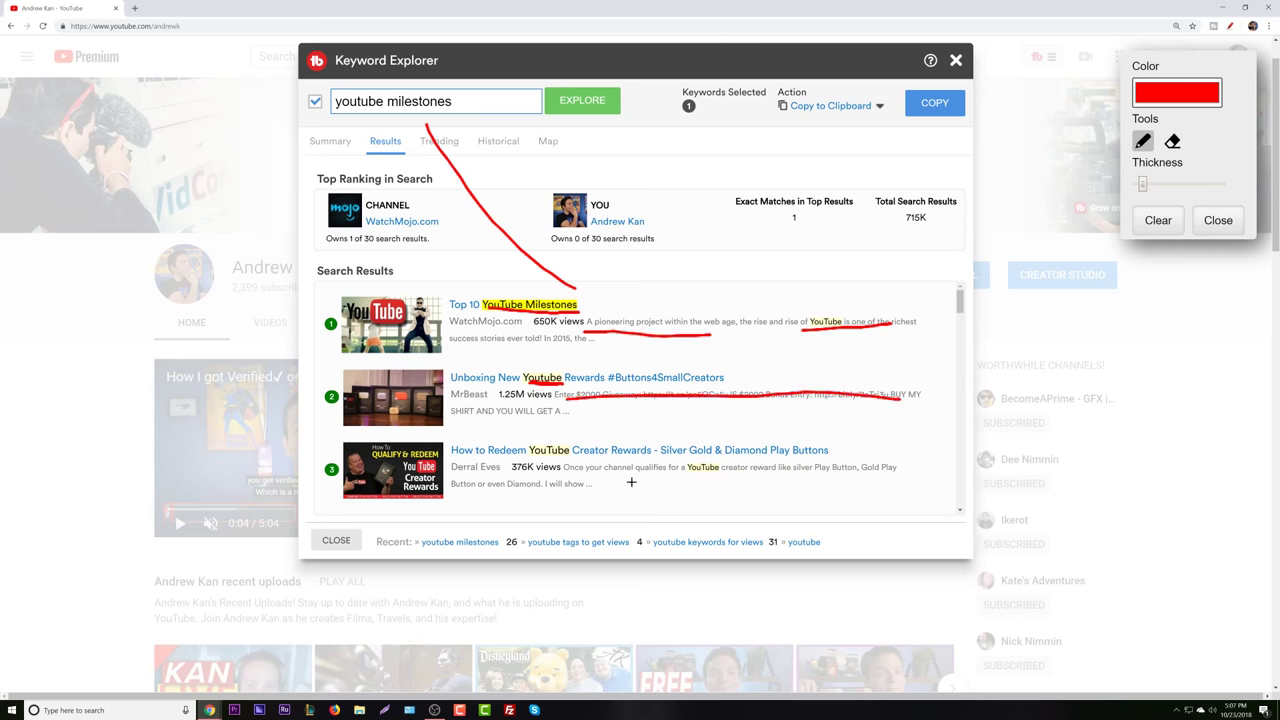
left_click_drag(651, 484, 752, 477)
left_click(1158, 224)
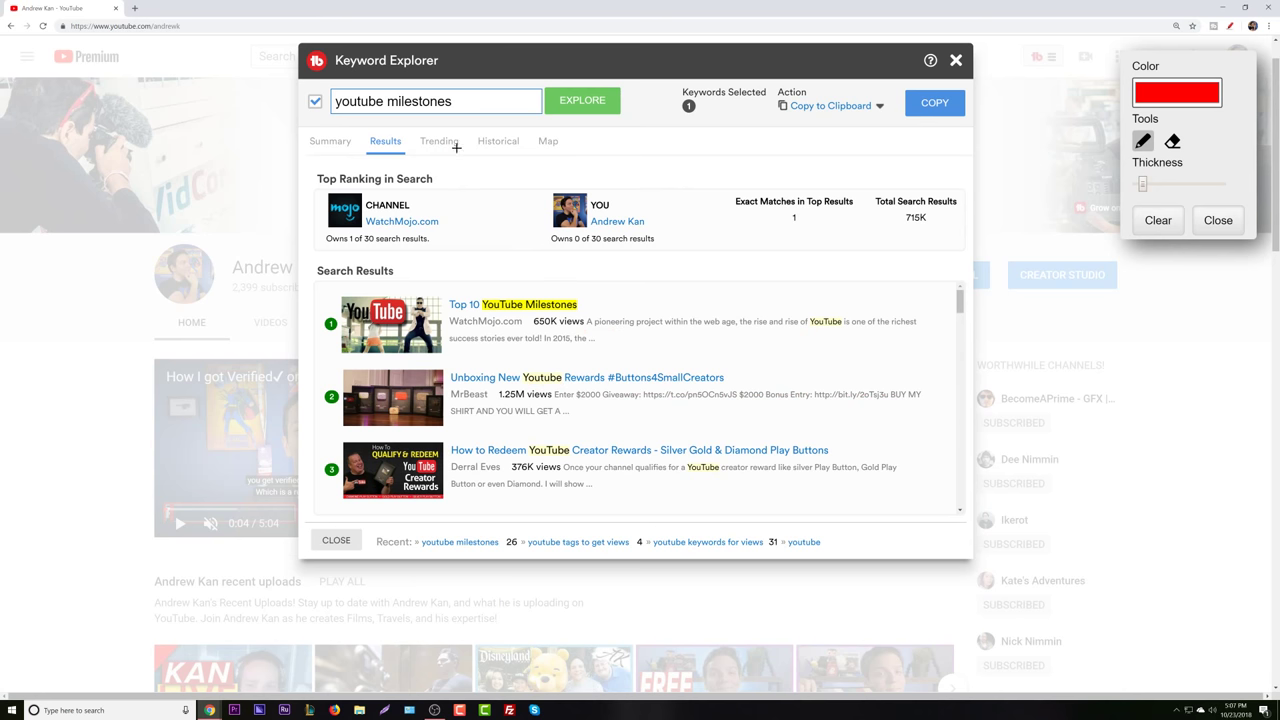
left_click(1217, 222)
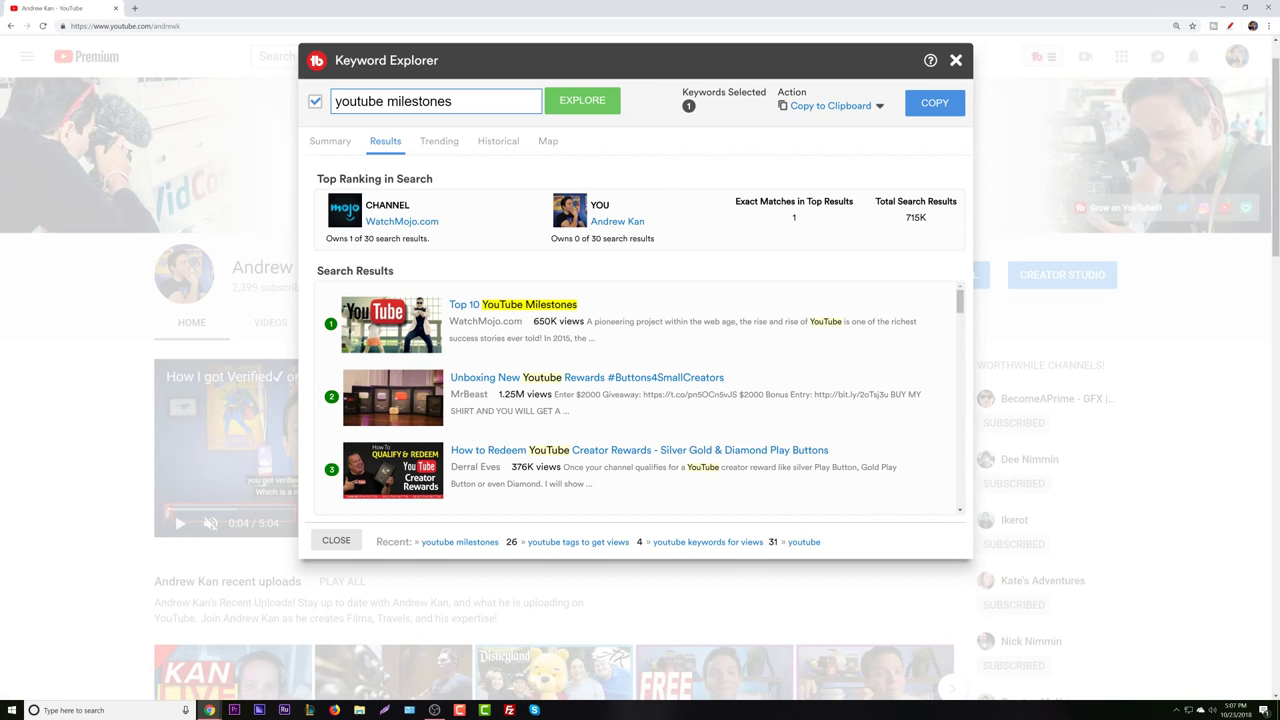
- Compare the summary, search results, trending and historical data for the keyword "youtube milestones"
left_click(425, 146)
left_click(388, 143)
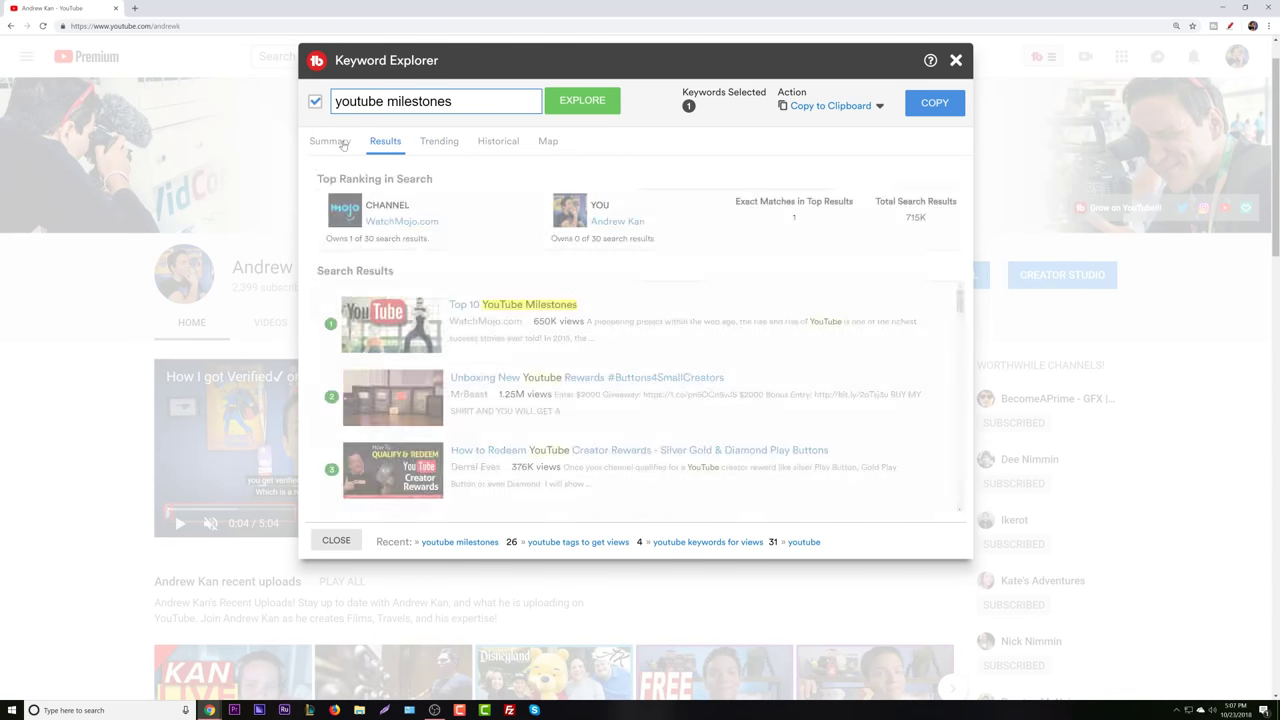
left_click(331, 143)
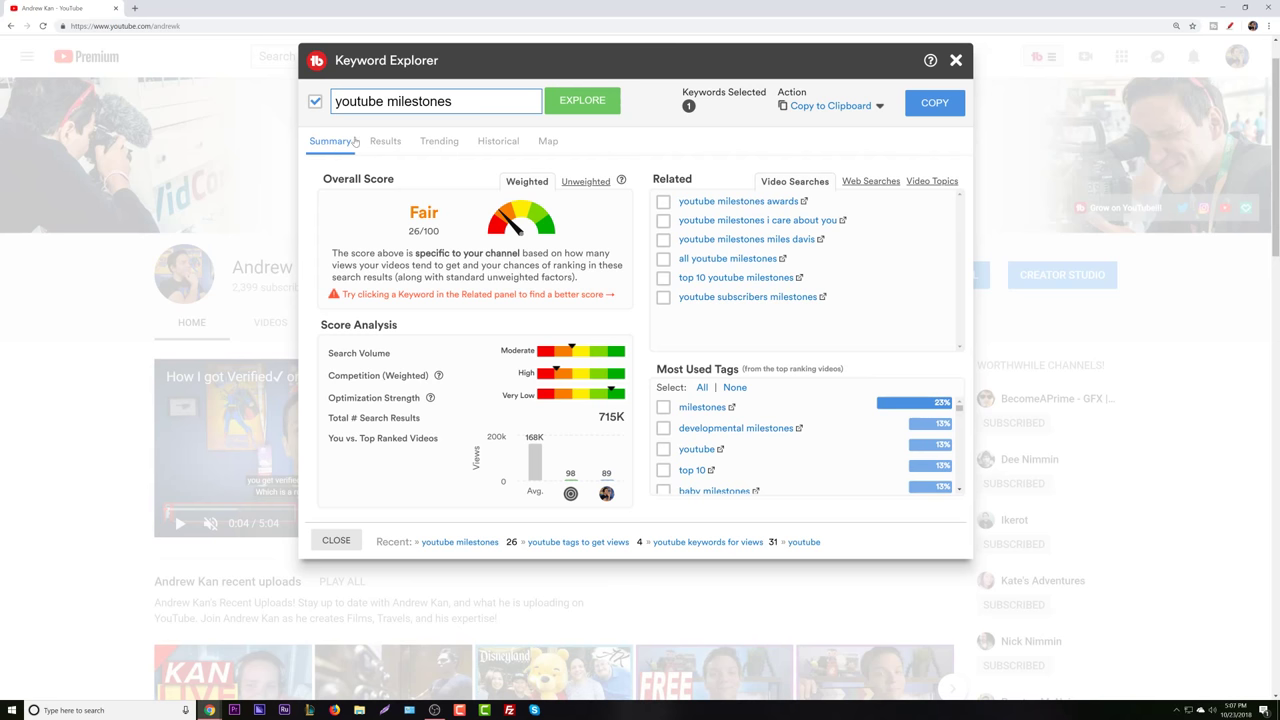
left_click(384, 143)
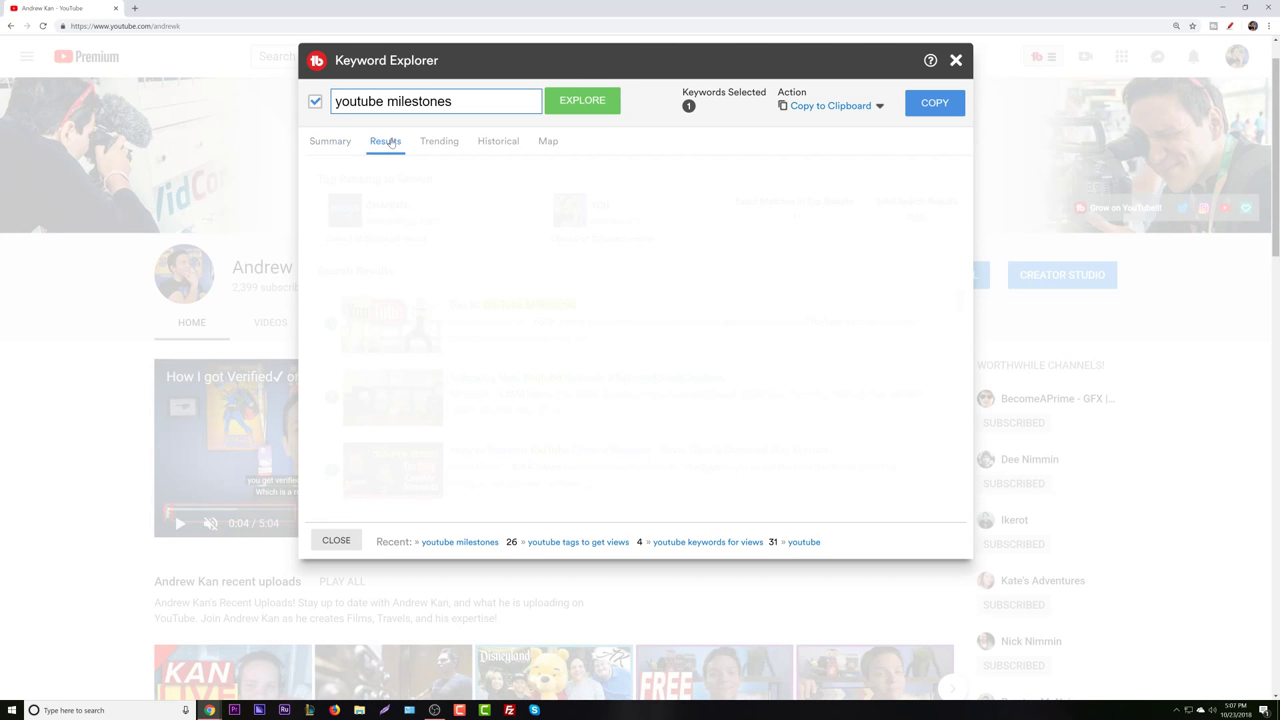
left_click(440, 143)
left_click(477, 148)
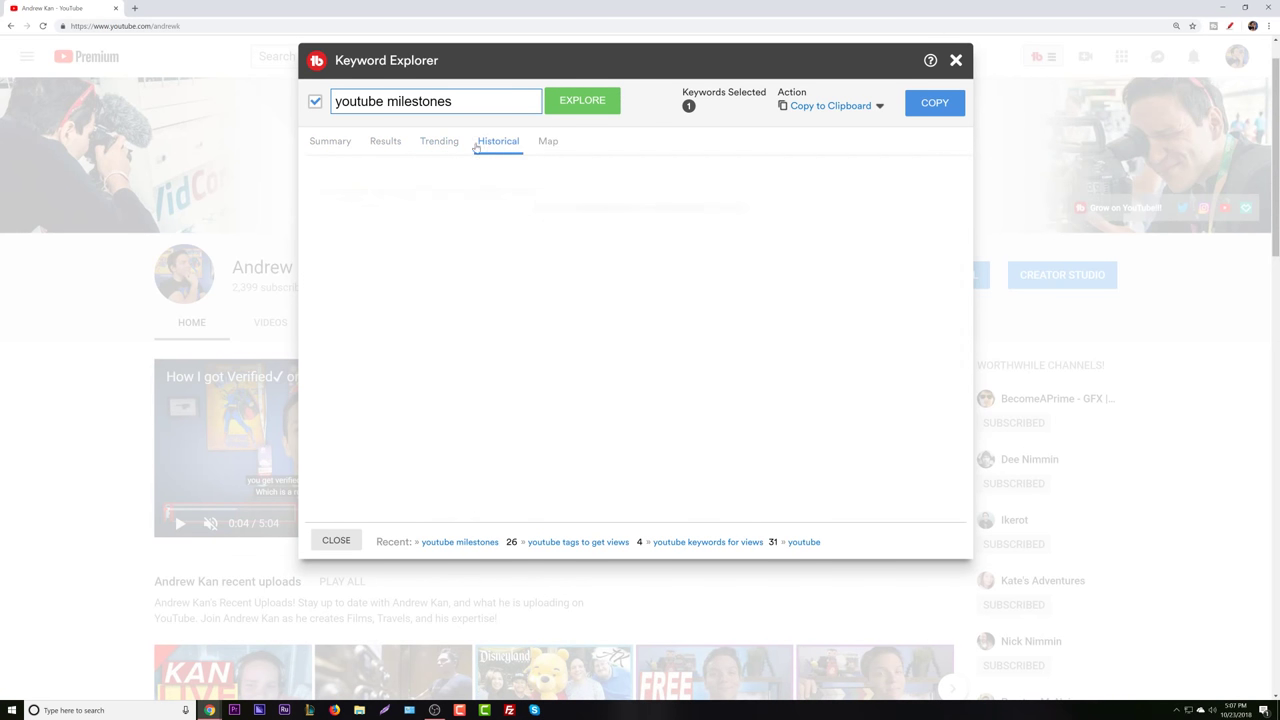
left_click(333, 151)
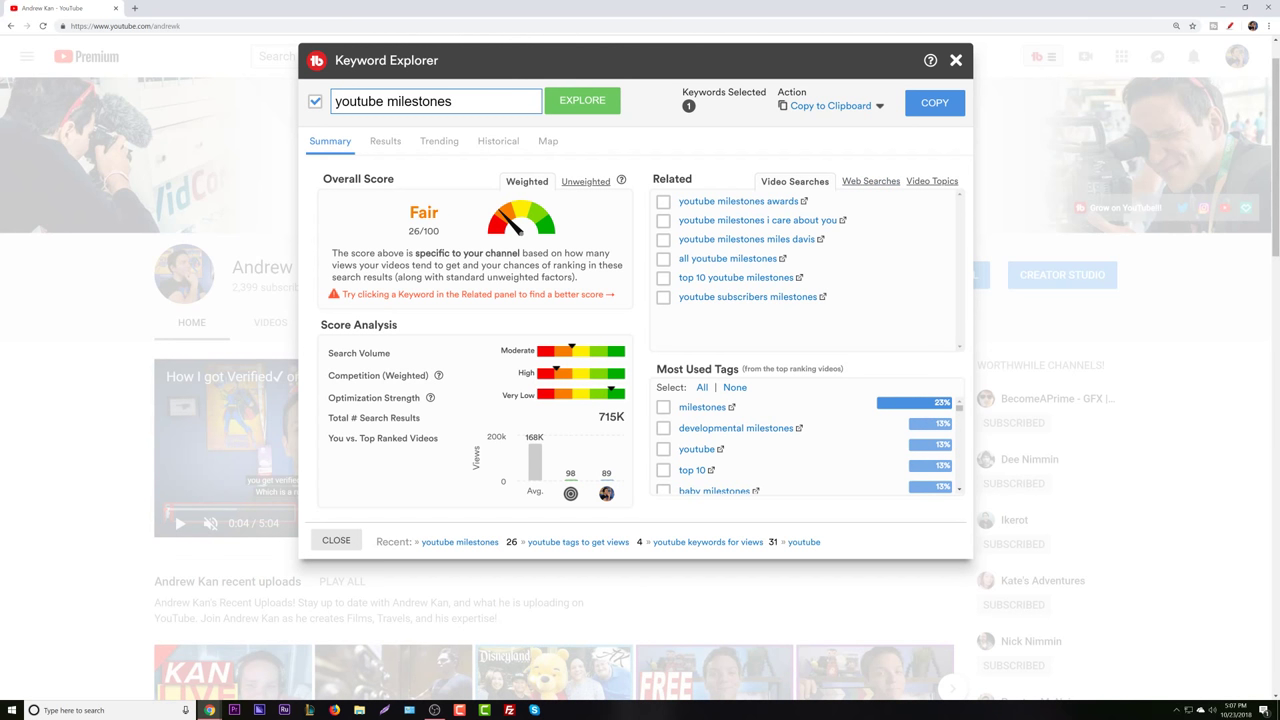
left_click(386, 141)
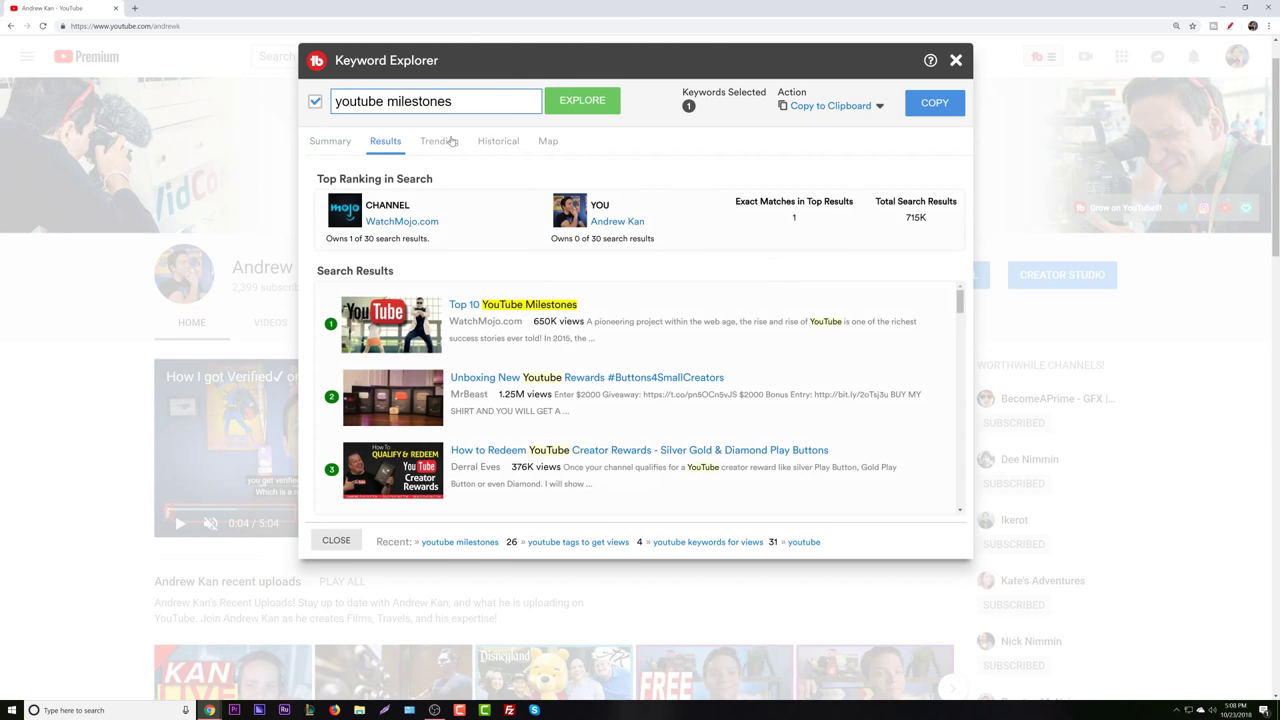
left_click(437, 141)
left_click(498, 141)
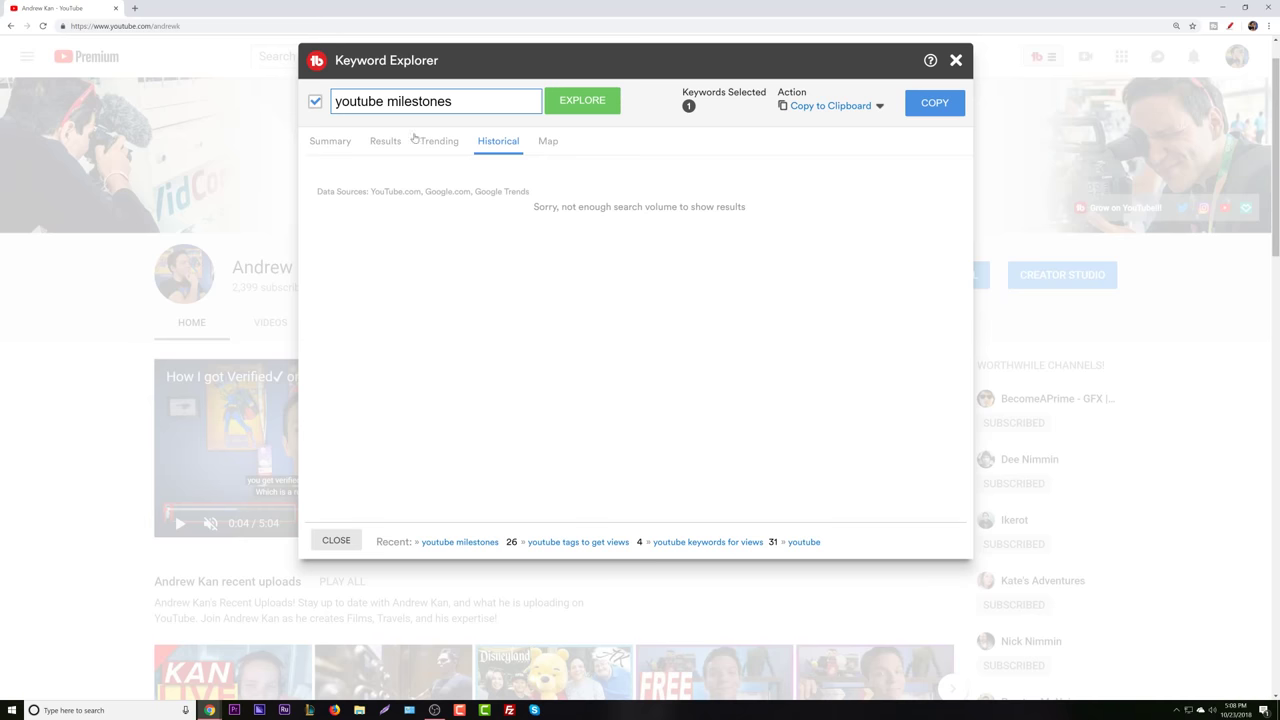
left_click(330, 141)
- Replace the keyword with "camtasia tutorial" and explore it
left_click_drag(452, 101, 13, 31)
type("ca")
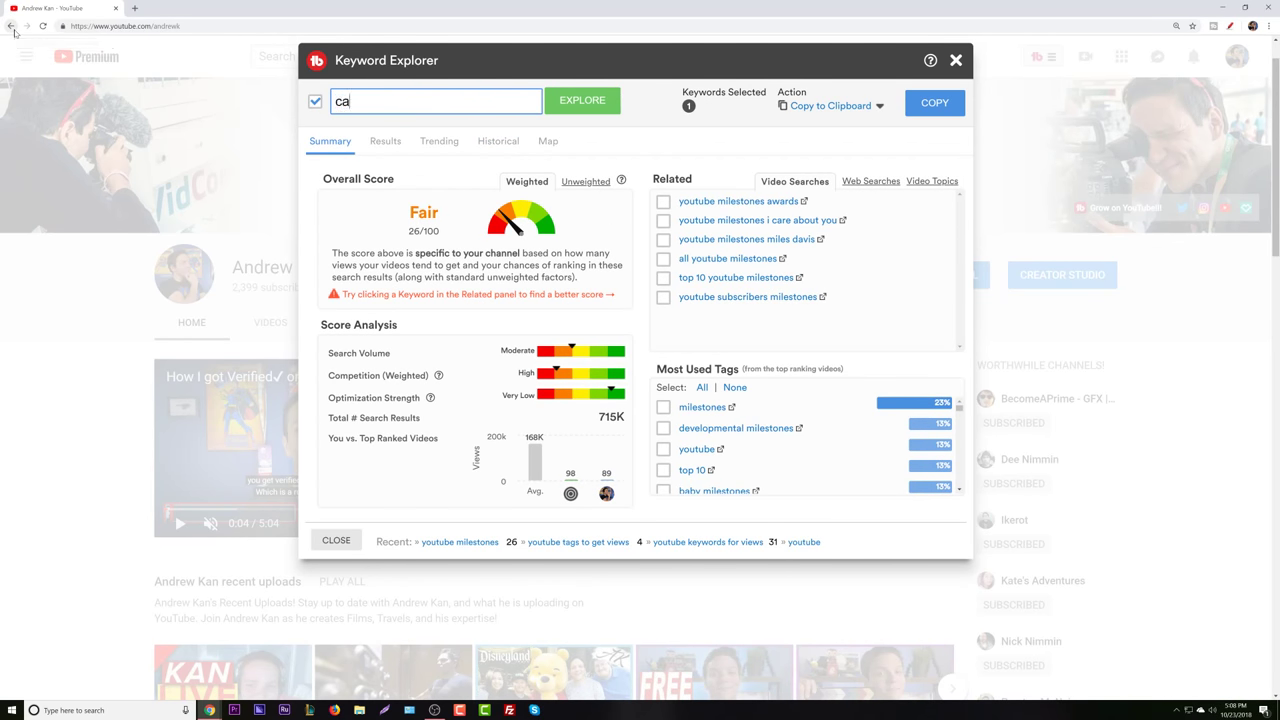
type("mtasia tutorial")
key("Return")
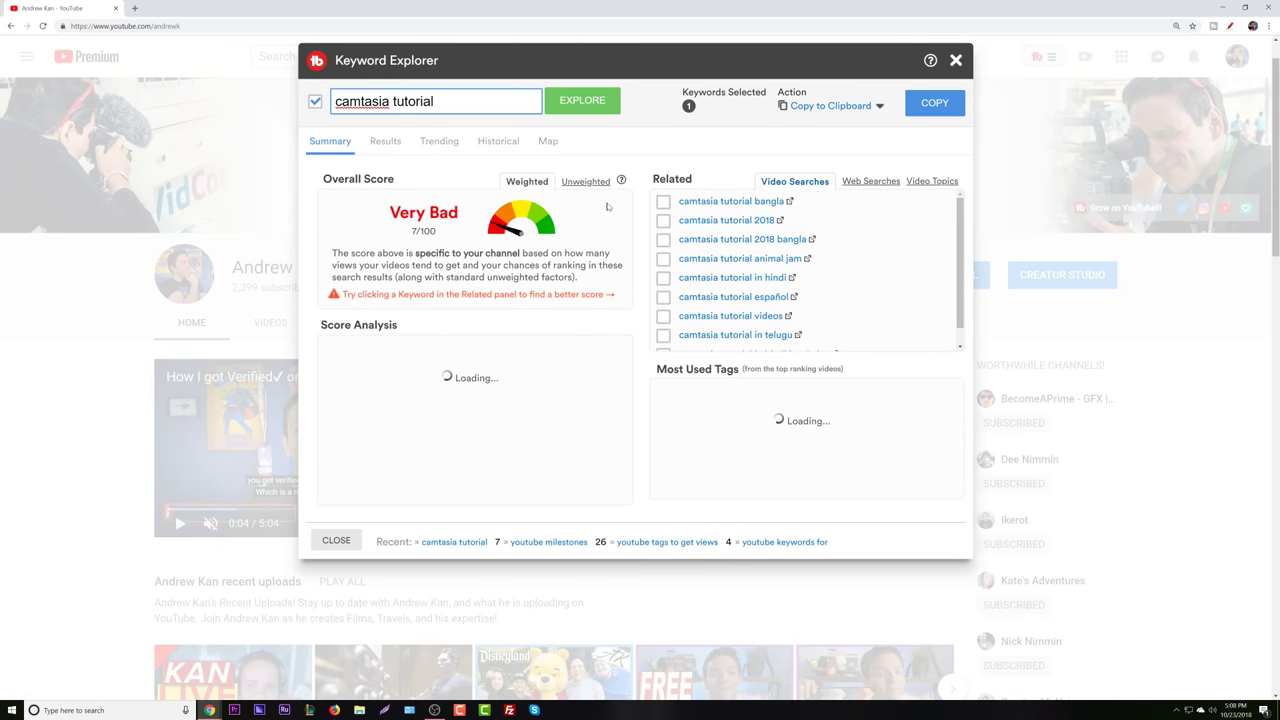
- Look through the ranked search results for "camtasia tutorial" for titles and descriptions that match the keyword
left_click(385, 141)
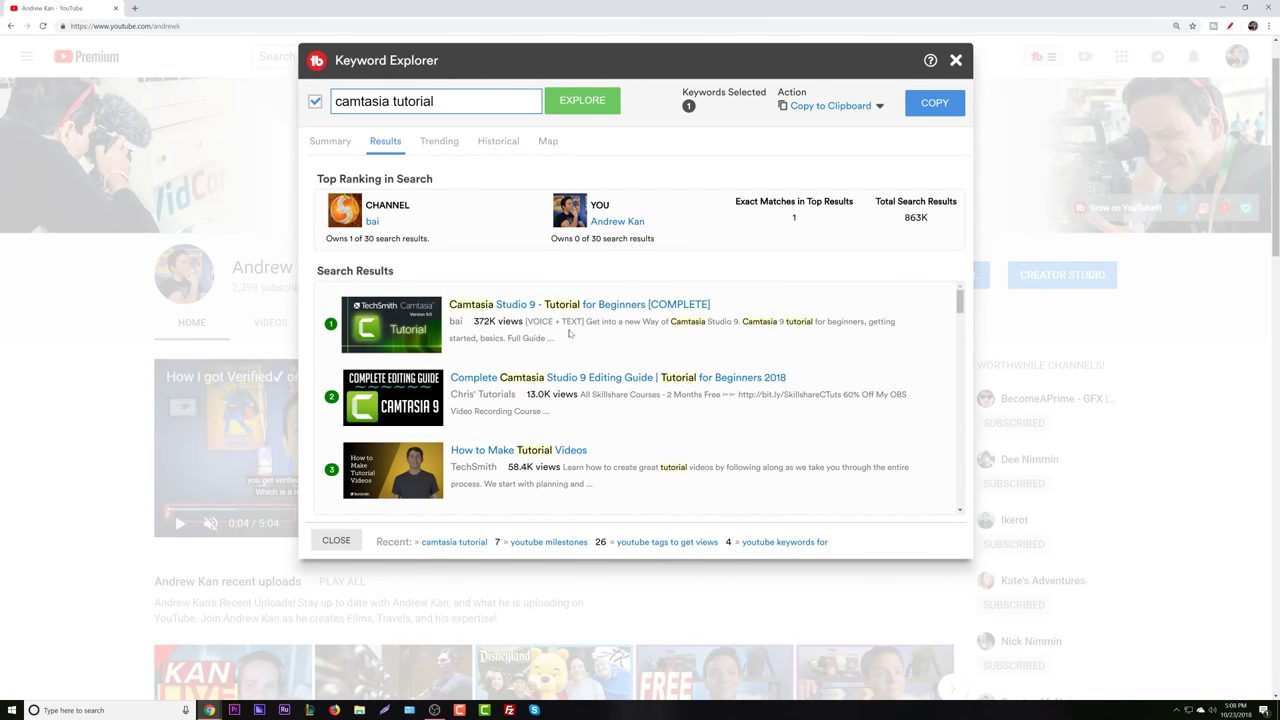
scroll(570, 333, "down", 5)
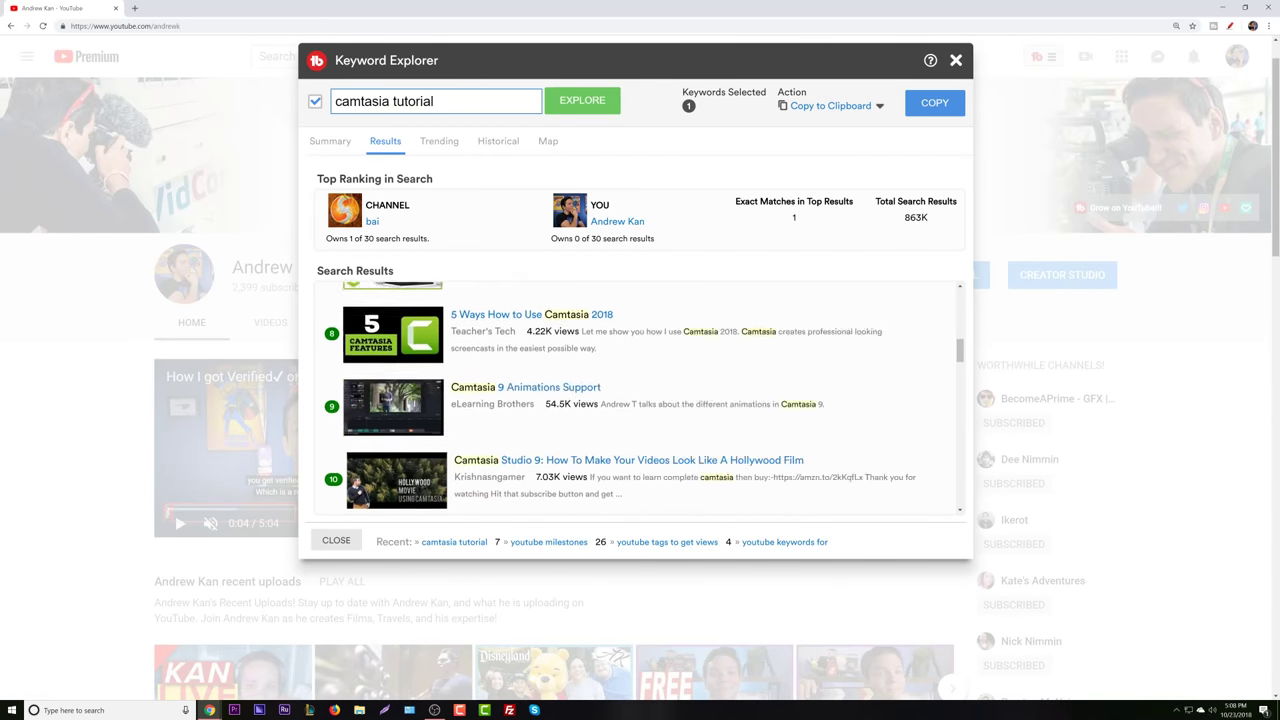
scroll(577, 364, "down", 2)
scroll(577, 364, "down", 3)
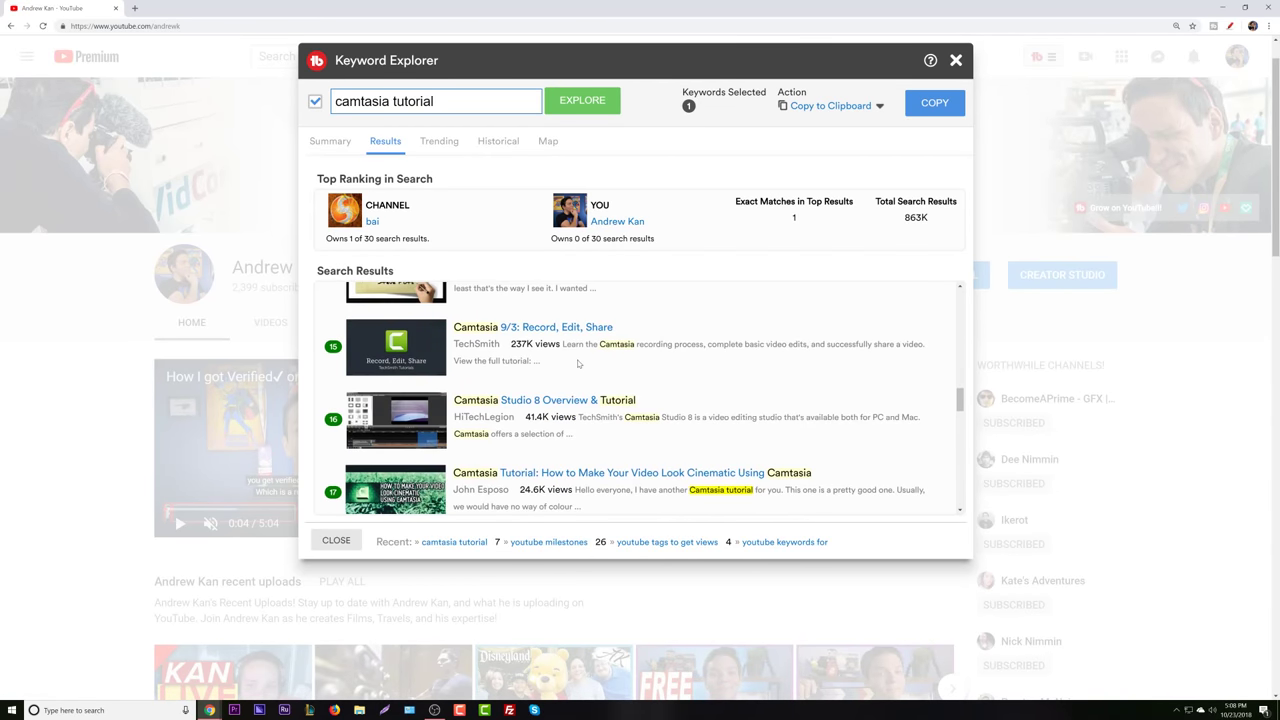
scroll(577, 364, "up", 10)
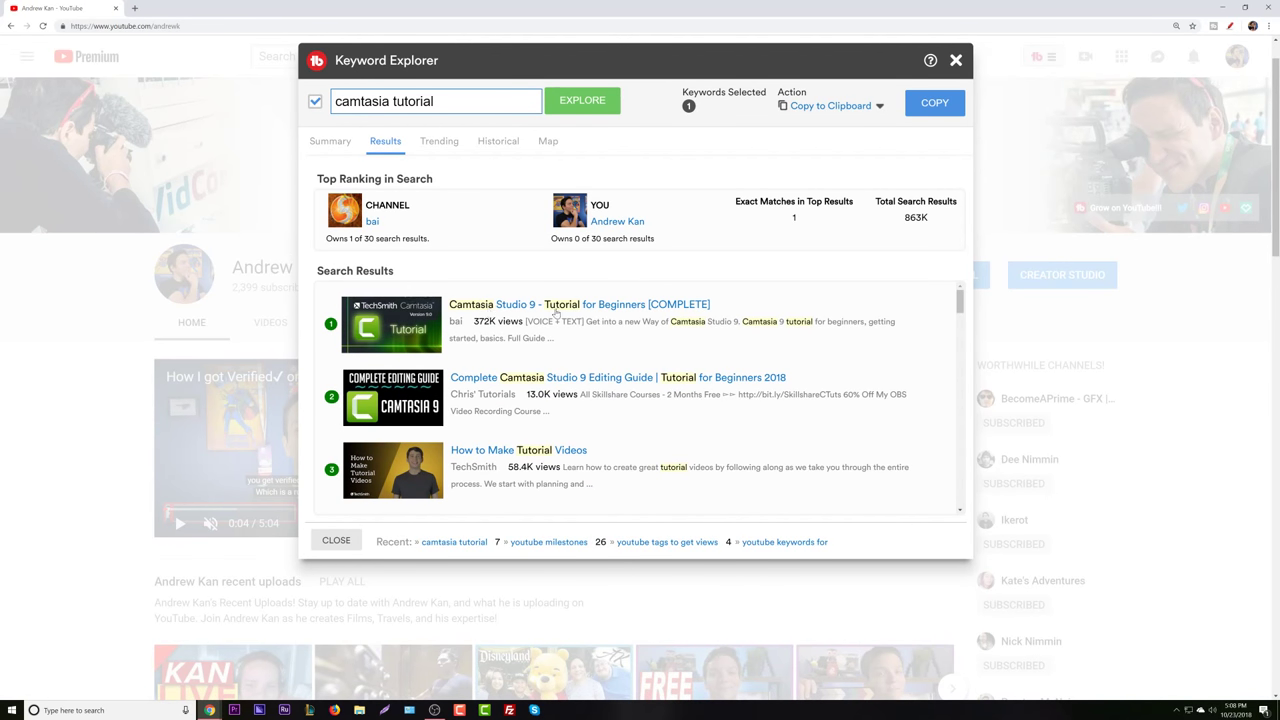
- Compare the weighted and unweighted overall scores for "camtasia tutorial" and recheck its search results
left_click(334, 147)
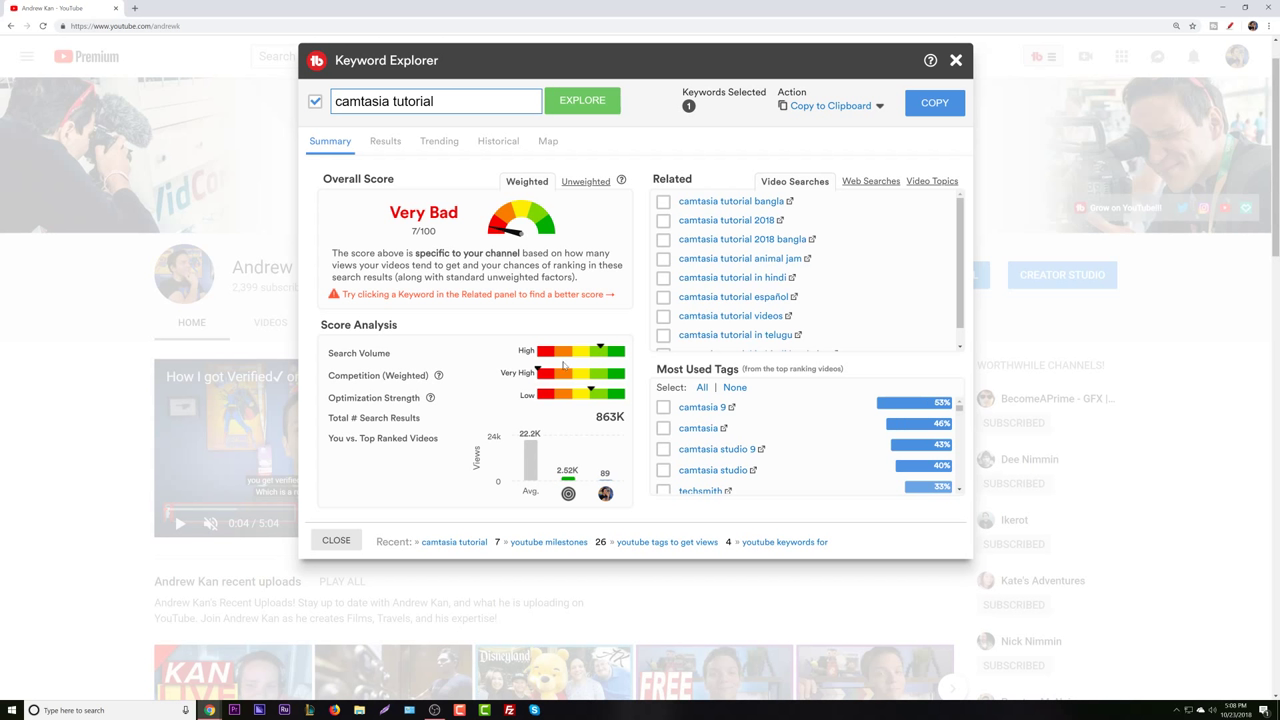
left_click(584, 183)
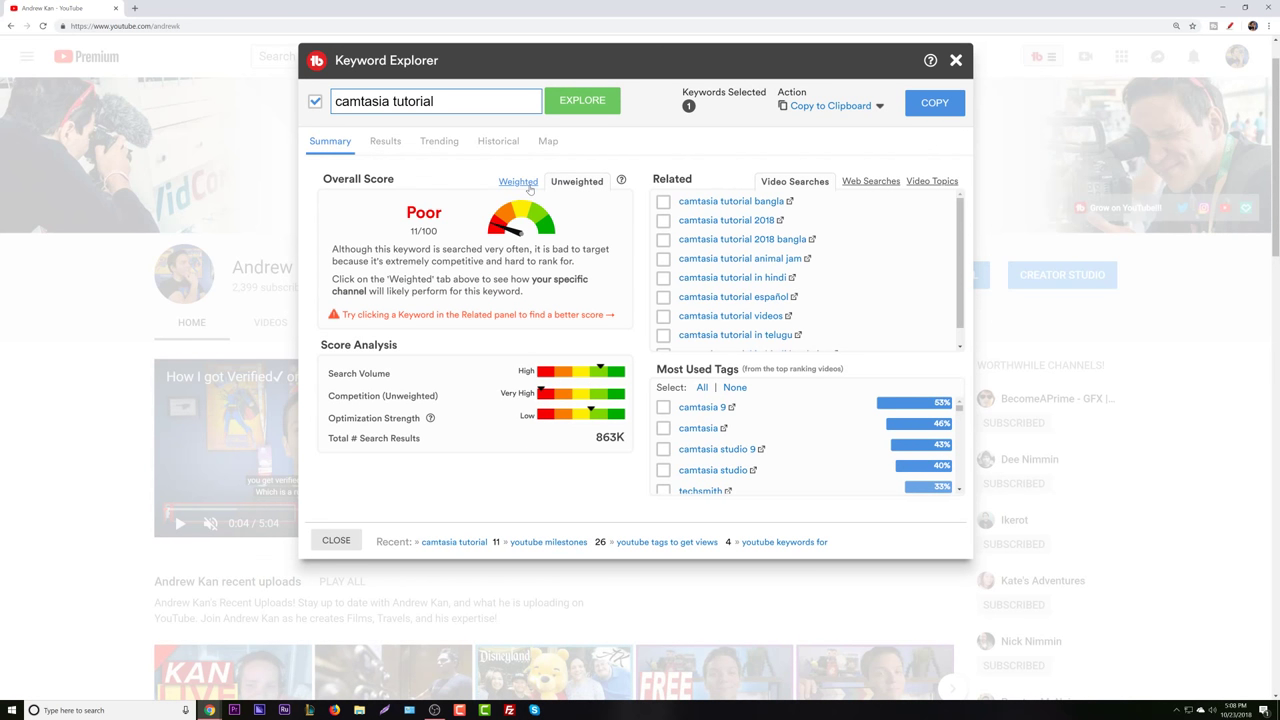
left_click(528, 184)
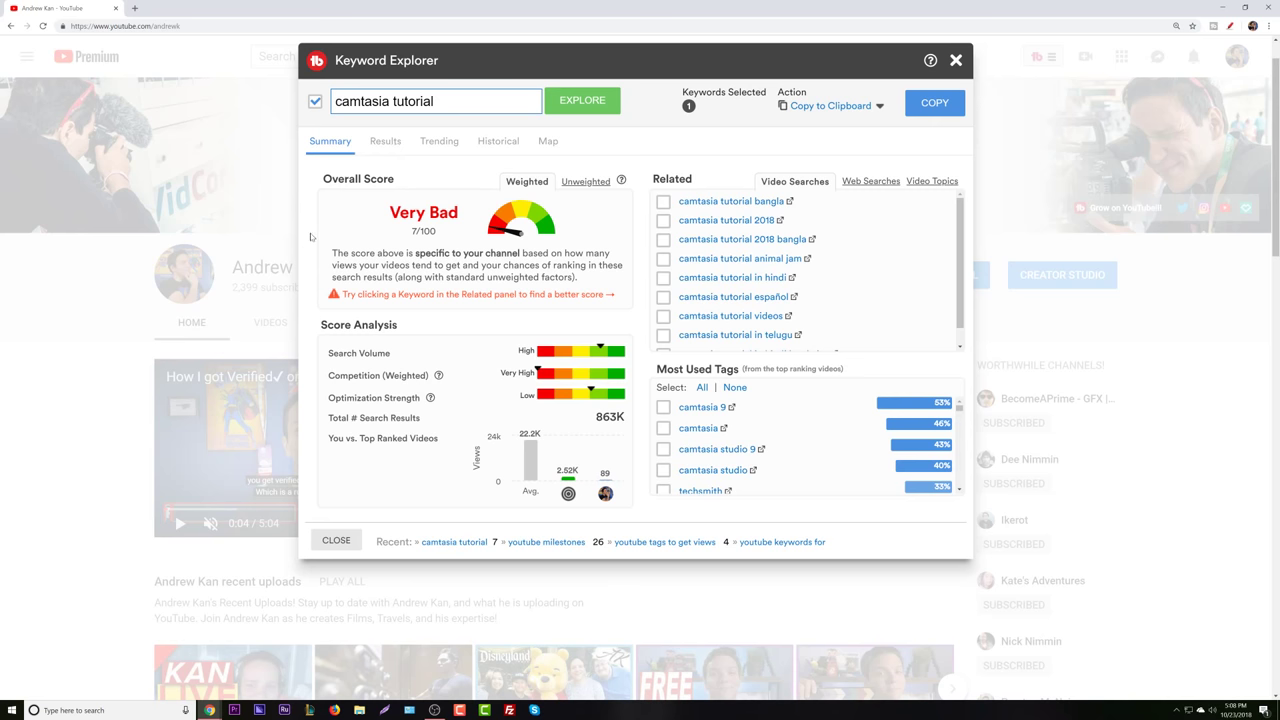
left_click(389, 147)
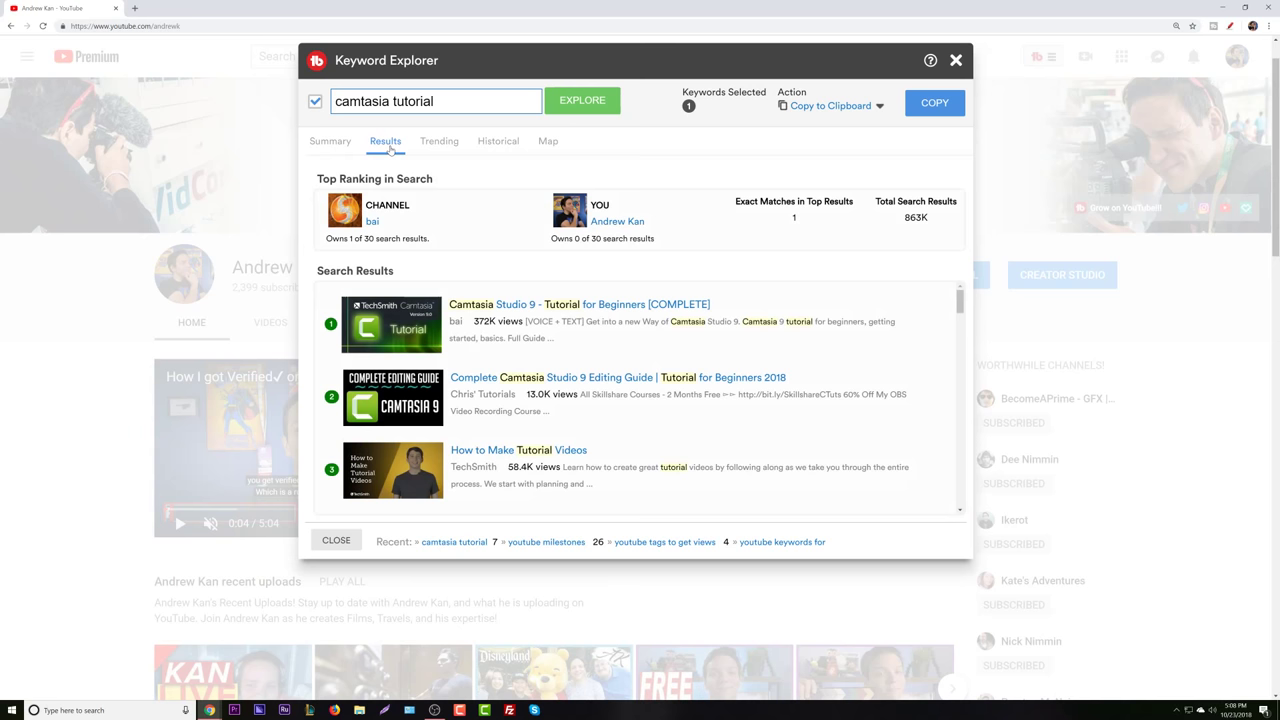
- Explore the keyword "how to make a video tutorial with camtasia studio" from the related video topics
left_click(334, 145)
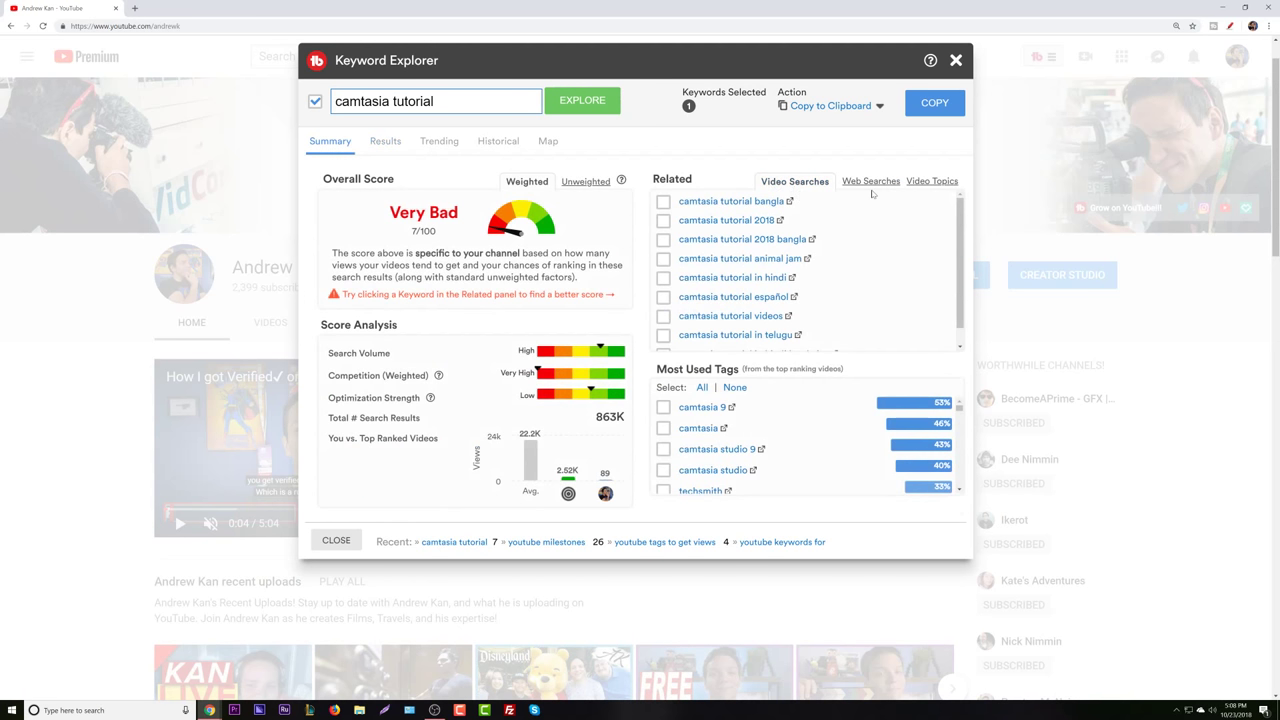
left_click(906, 185)
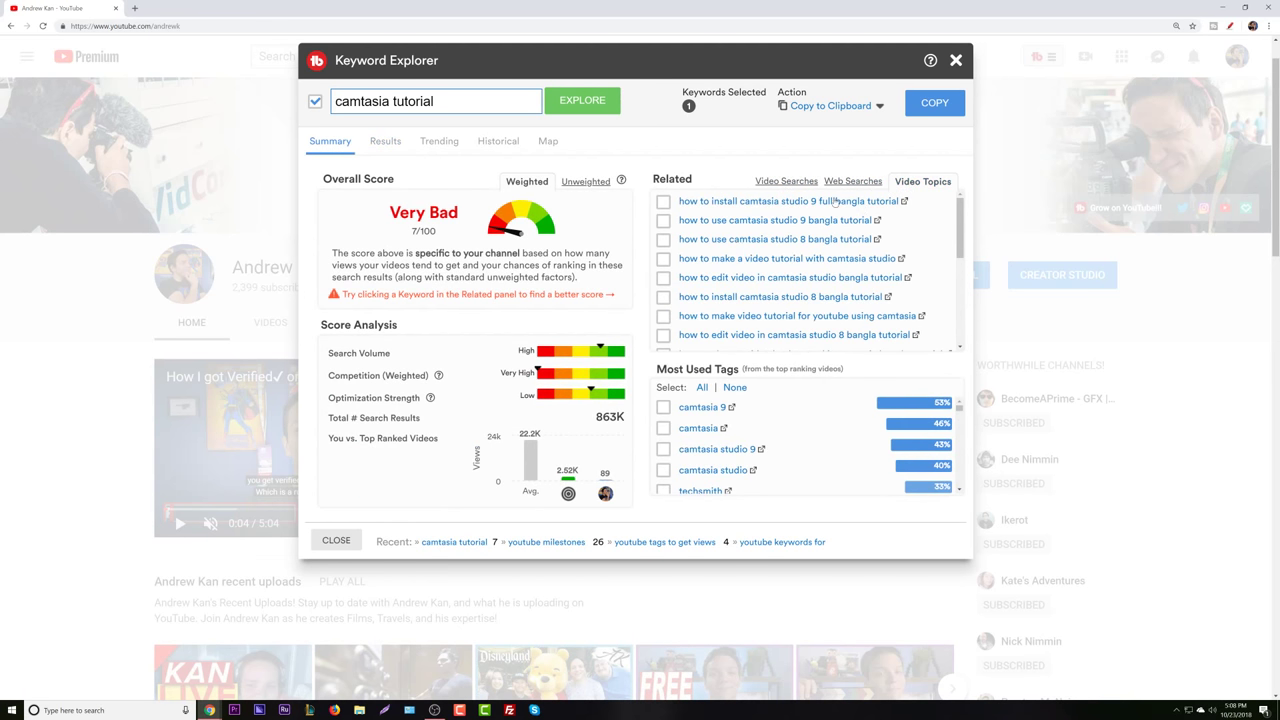
left_click(836, 260)
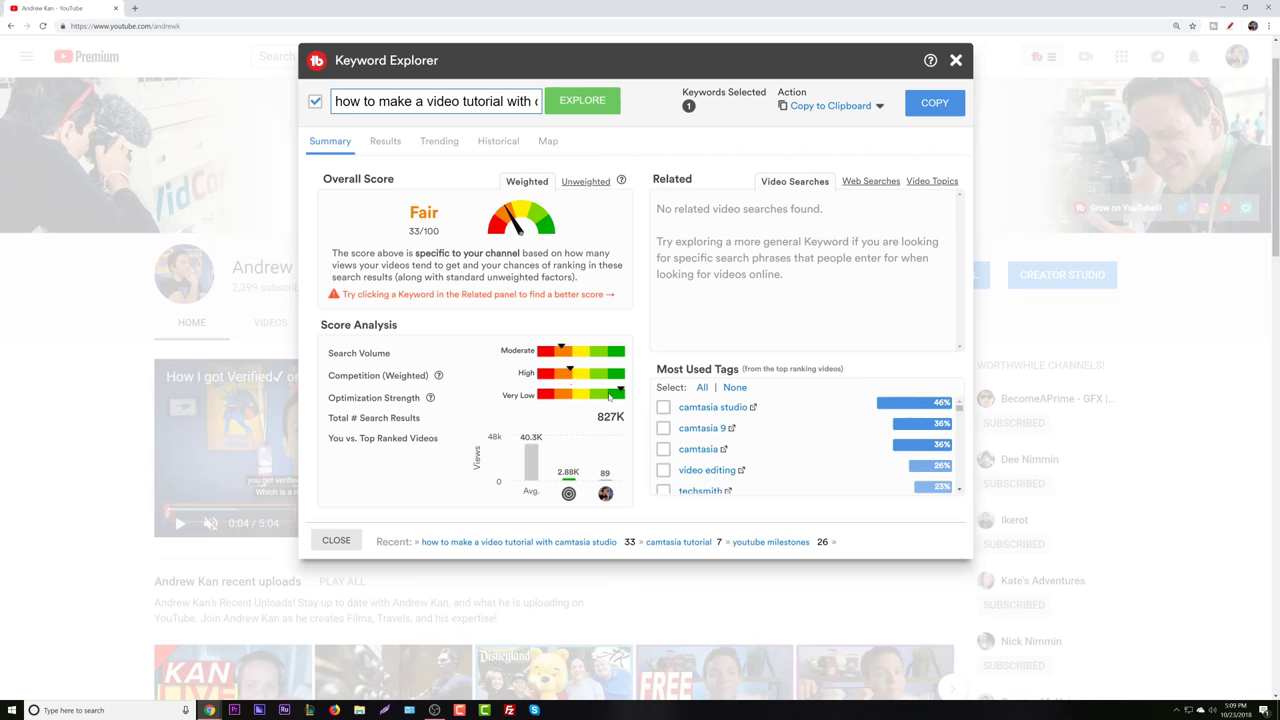
- Look through the ranked search results for the "how to make a video tutorial with camtasia studio" keyword
left_click(392, 146)
scroll(515, 377, "down", 7)
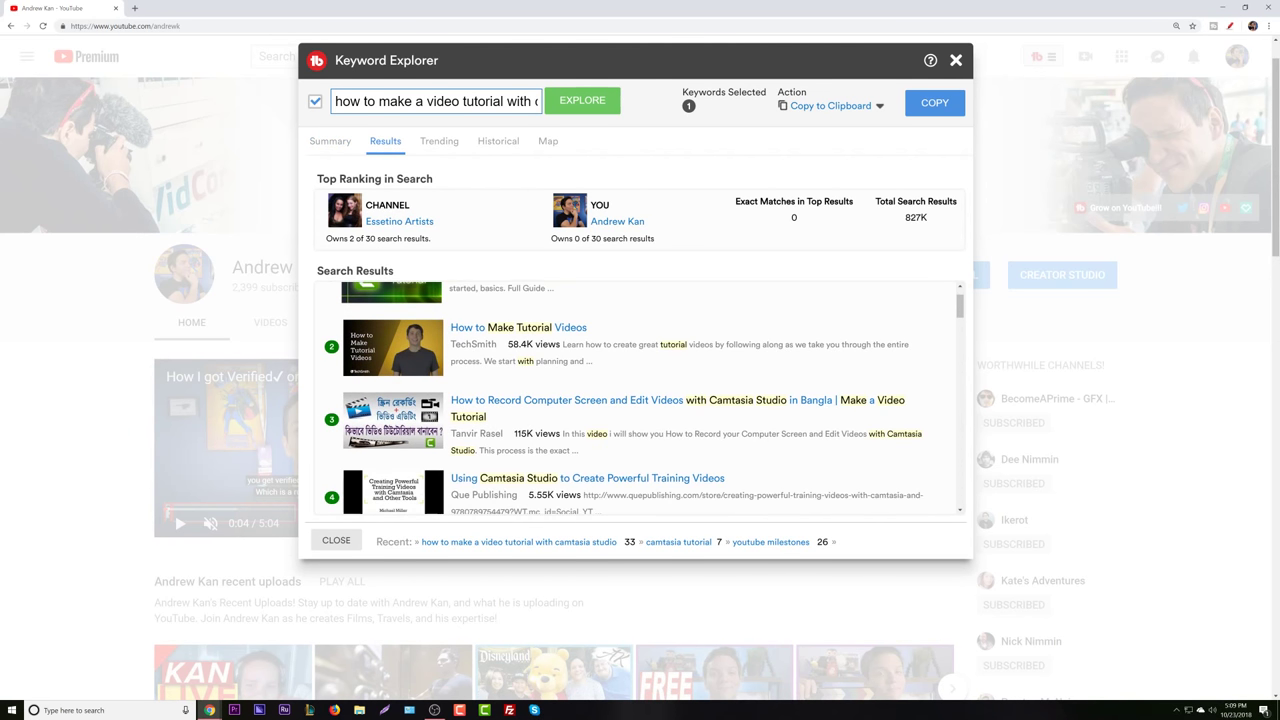
scroll(515, 377, "down", 10)
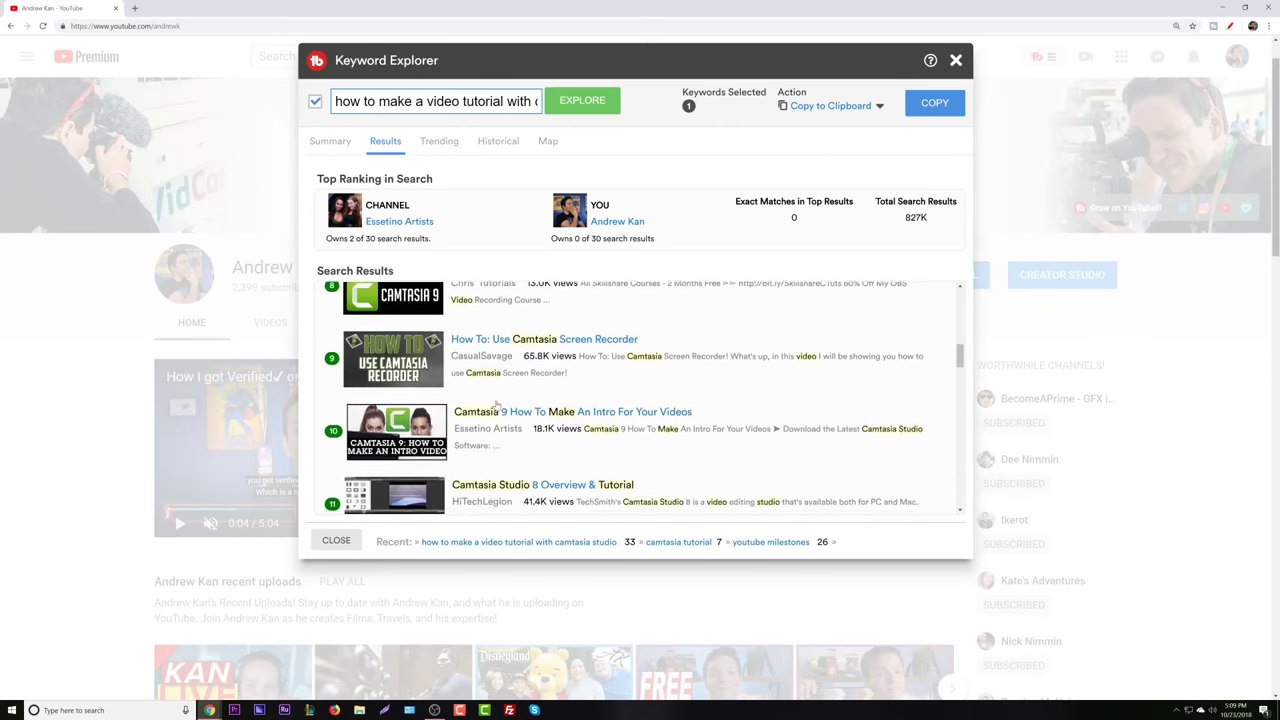
scroll(471, 402, "up", 15)
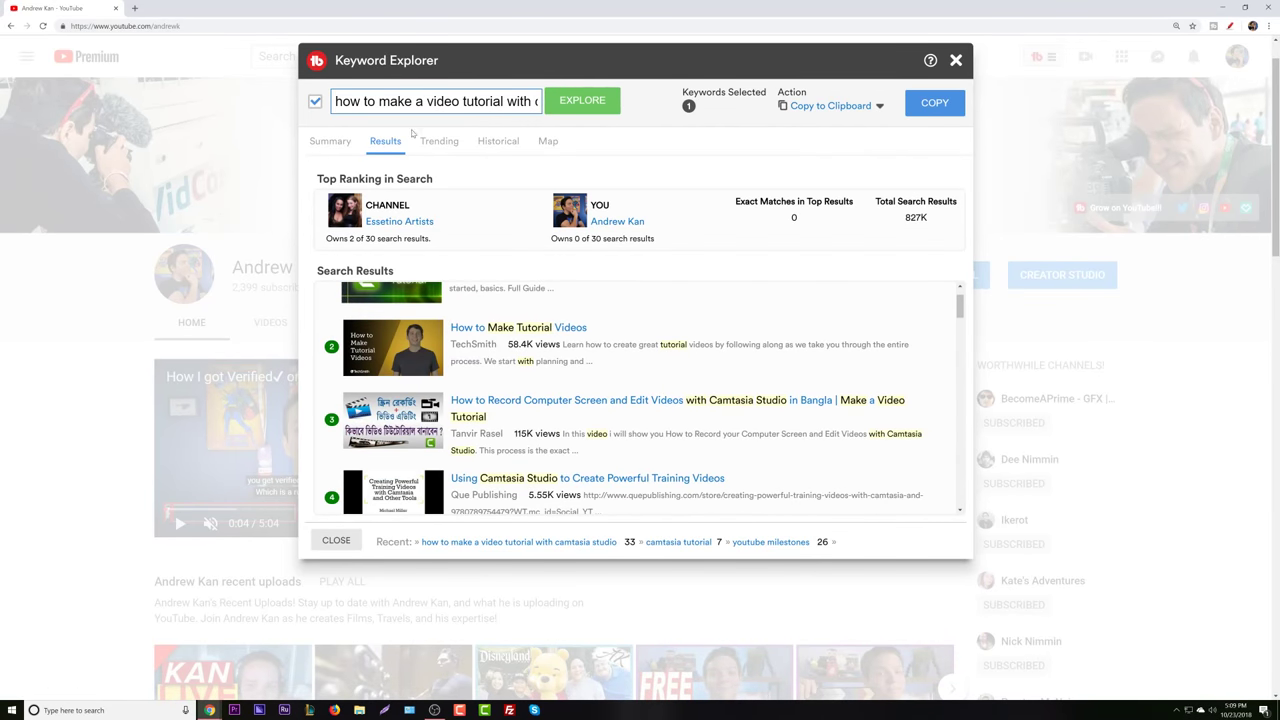
- Review the score summary, map and search results for the Camtasia Studio video tutorial keyword, ending on the summary
left_click(340, 141)
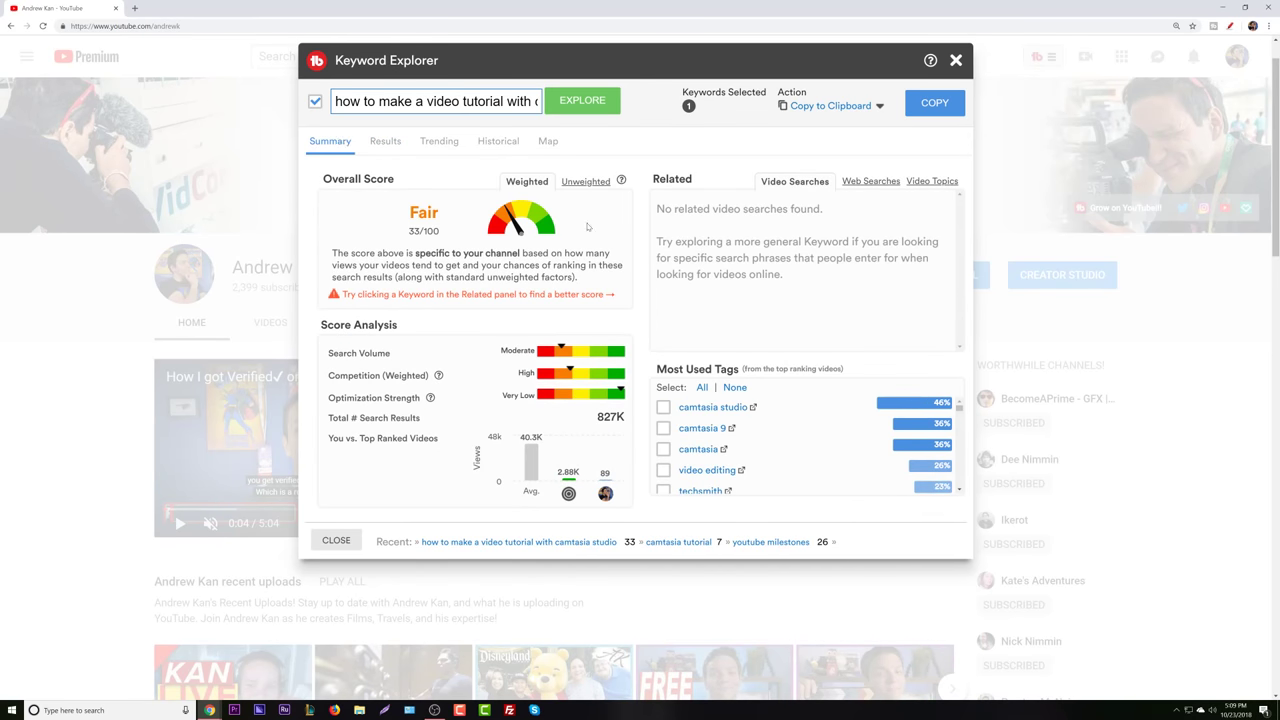
left_click(547, 143)
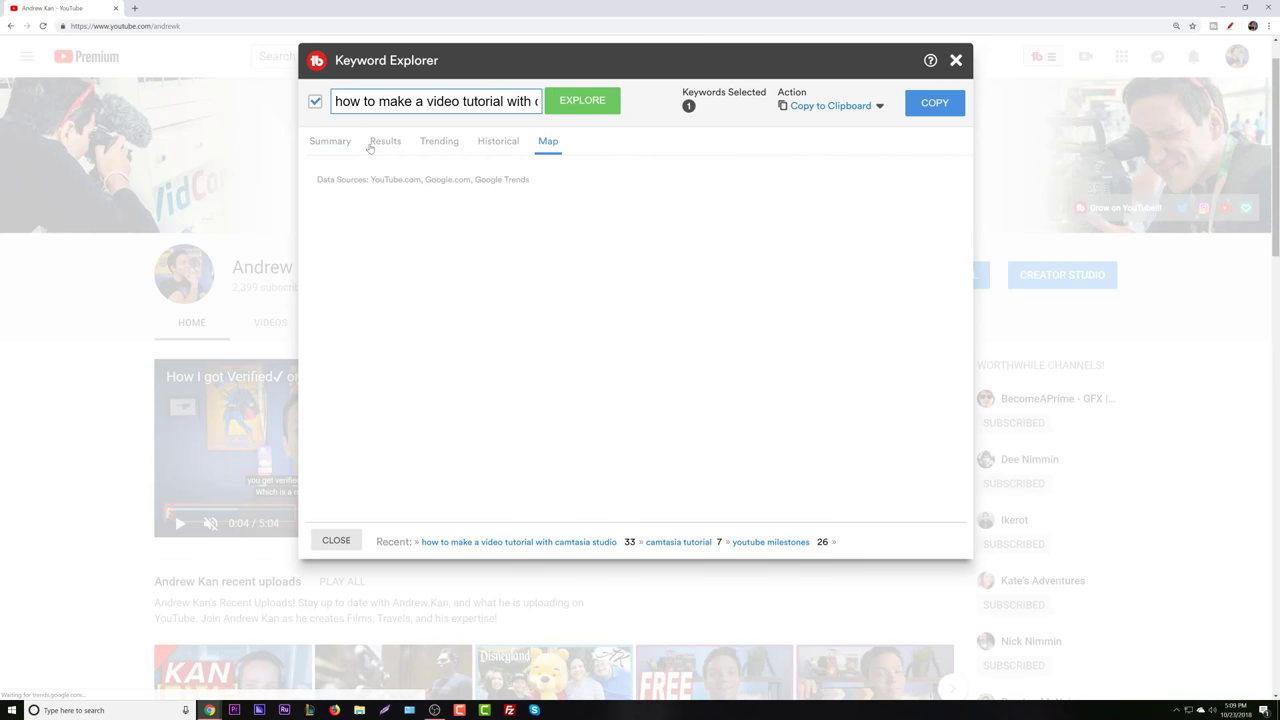
left_click(331, 141)
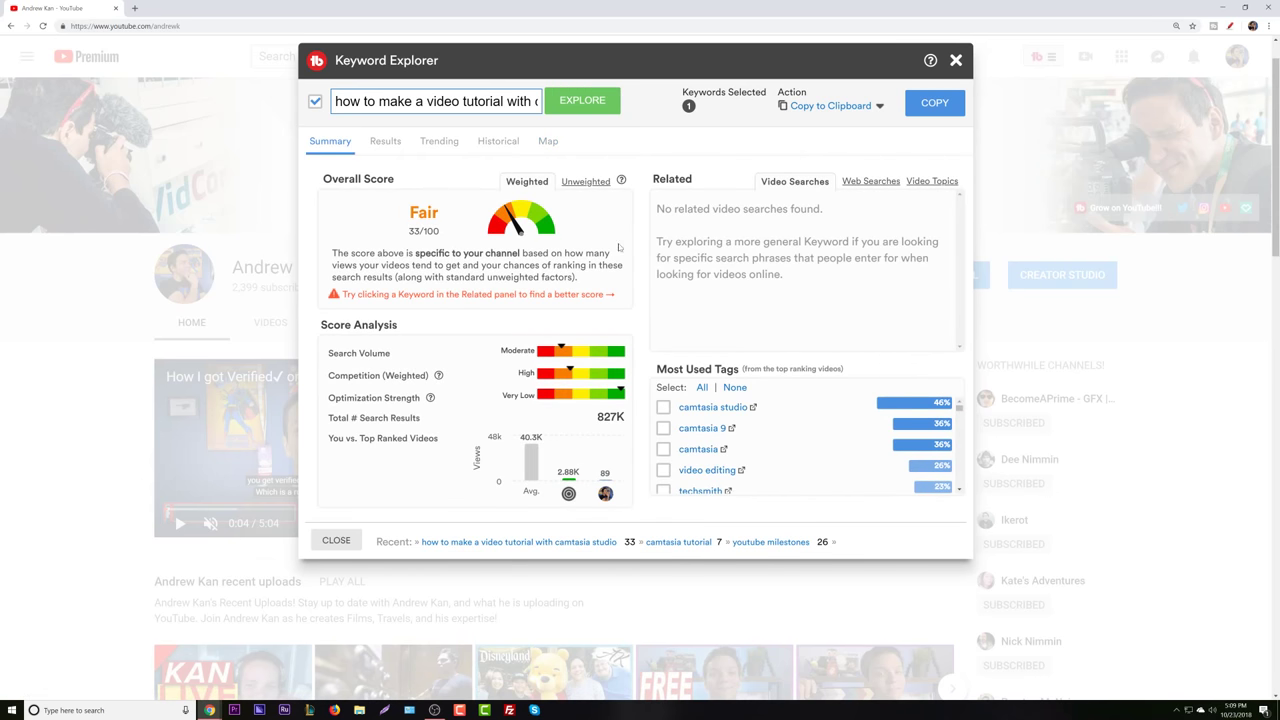
left_click(393, 152)
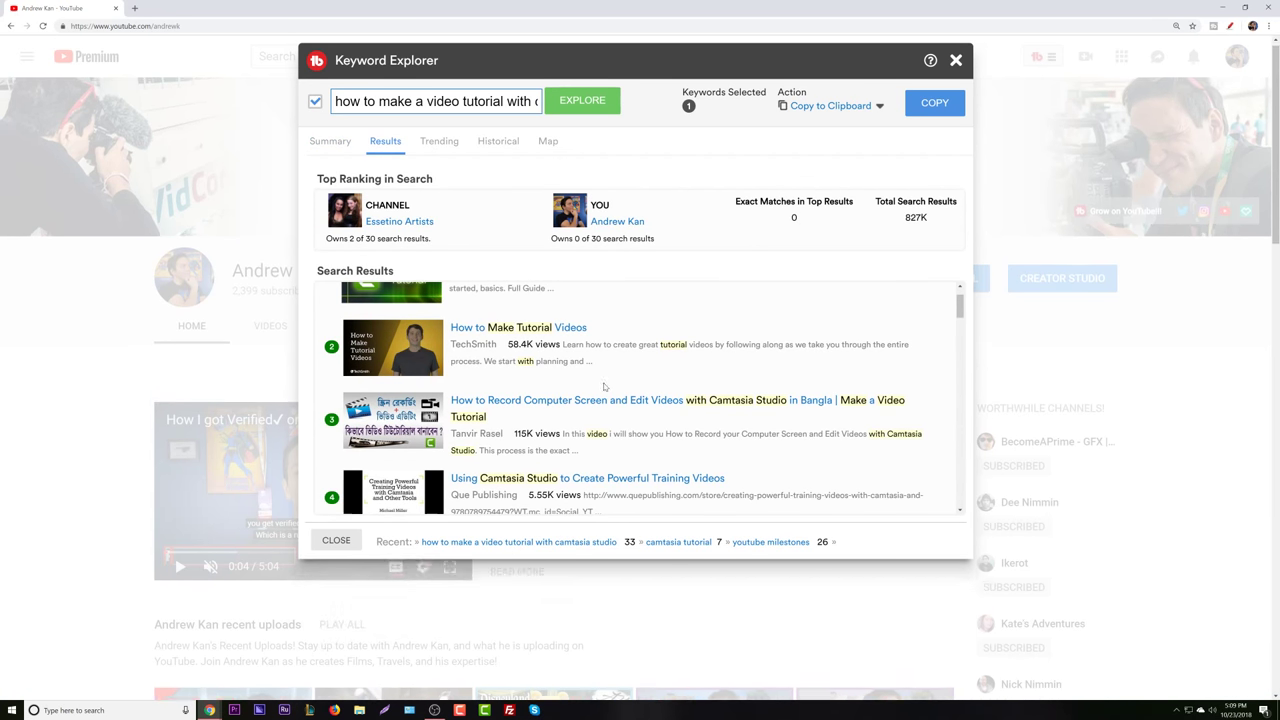
left_click(330, 141)
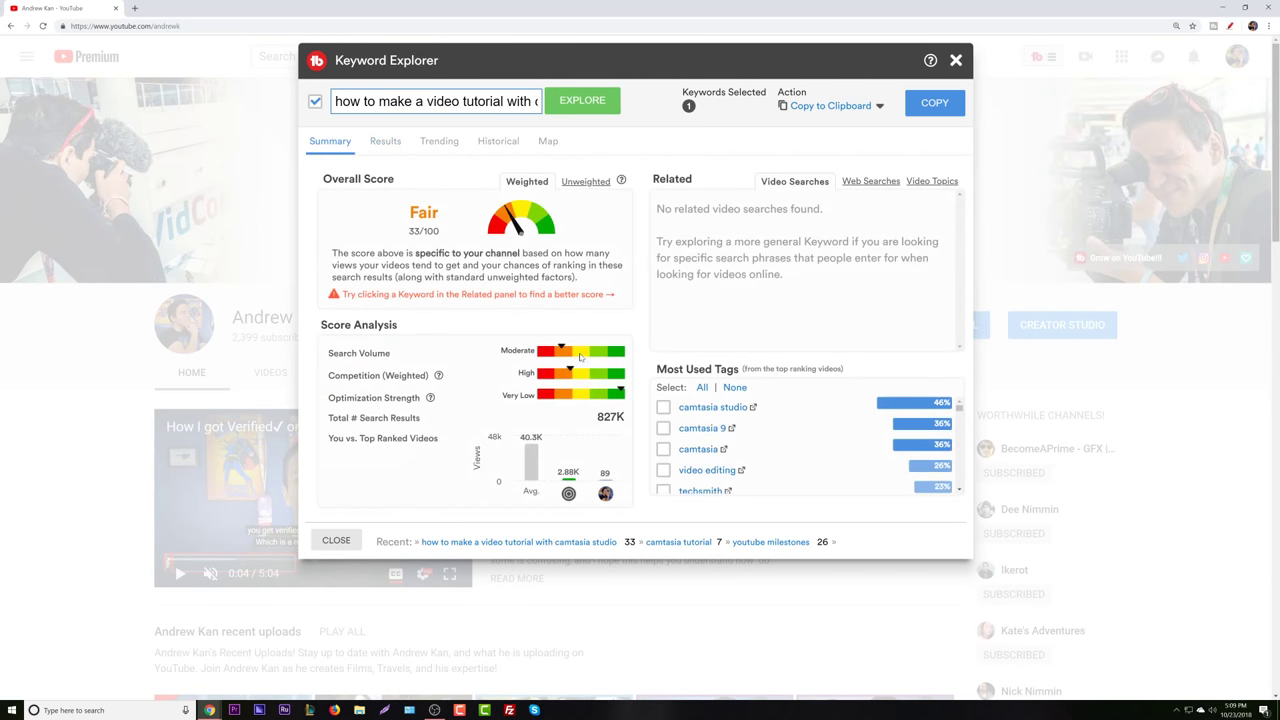